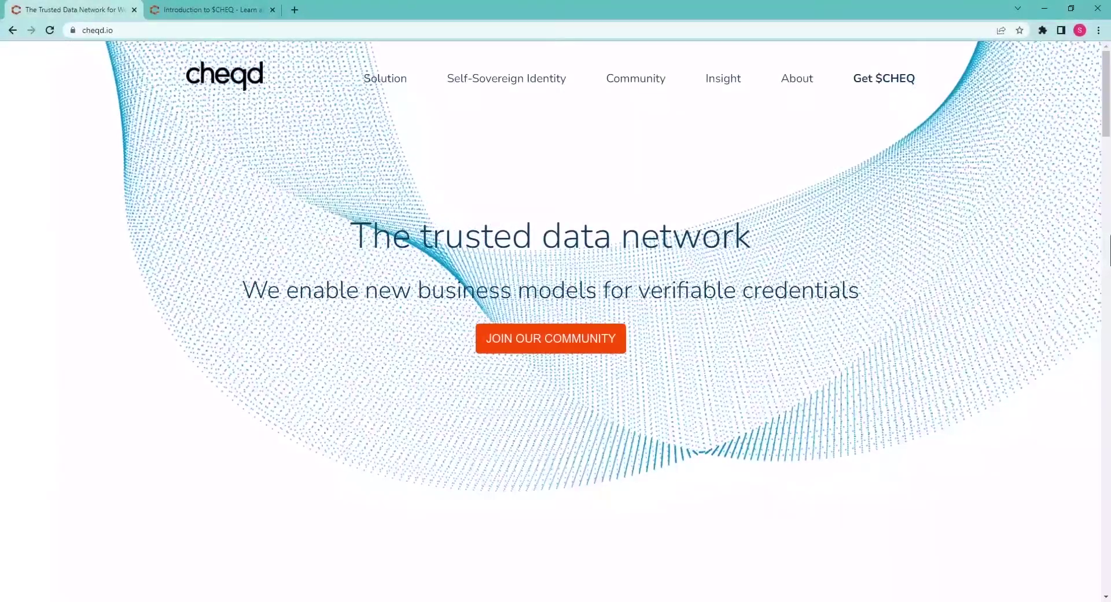
- Open the cheqd Insights blog page and look through the listed articles
{"action": "left_click", "coordinate": [722, 81]}
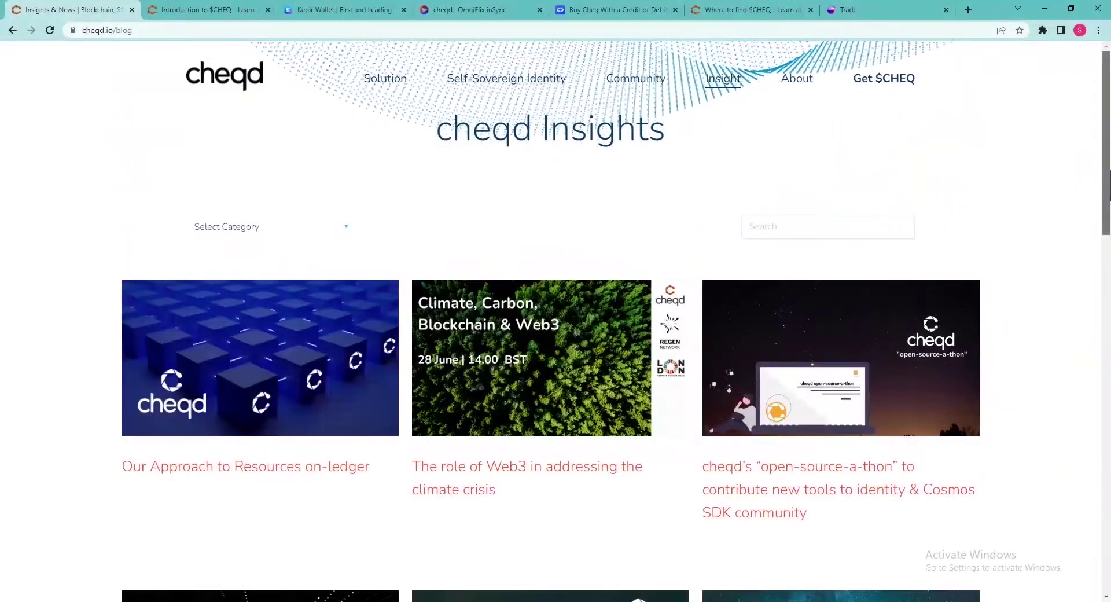
{"action": "scroll", "coordinate": [555, 321], "scroll_direction": "down", "scroll_amount": 8}
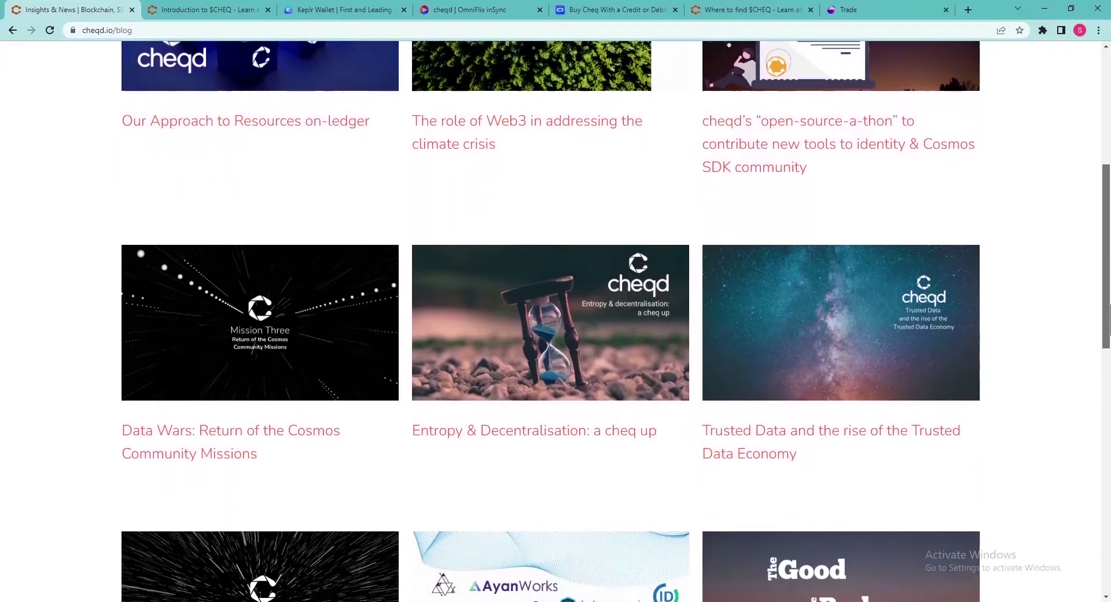
{"action": "scroll", "coordinate": [555, 321], "scroll_direction": "down", "scroll_amount": 6}
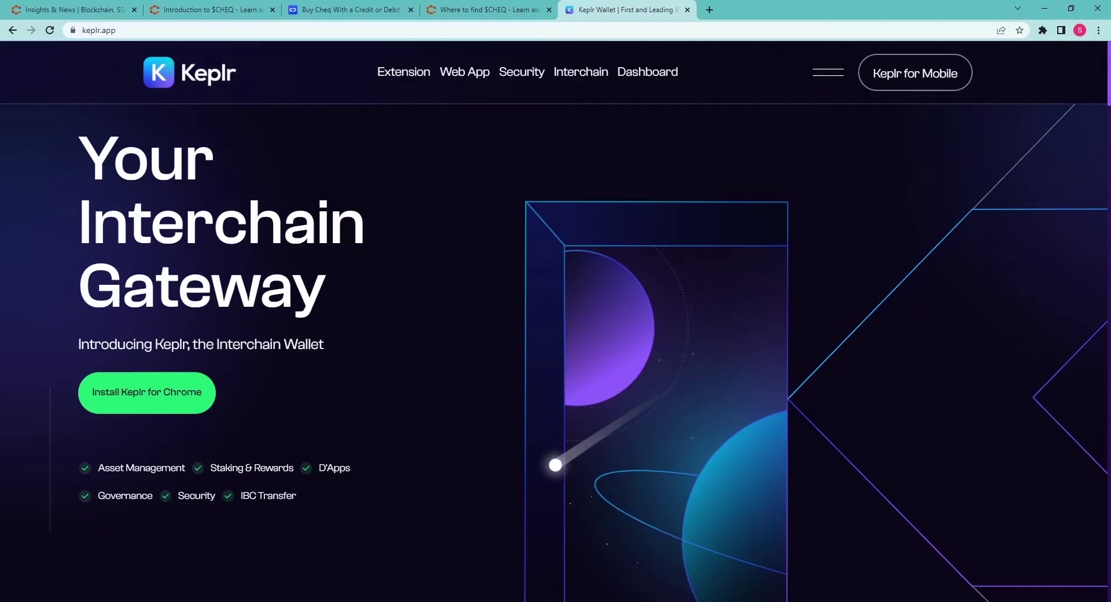
- Review the Extension, Web App, Security and Interchain sections of the Keplr wallet website
{"action": "left_click", "coordinate": [402, 77]}
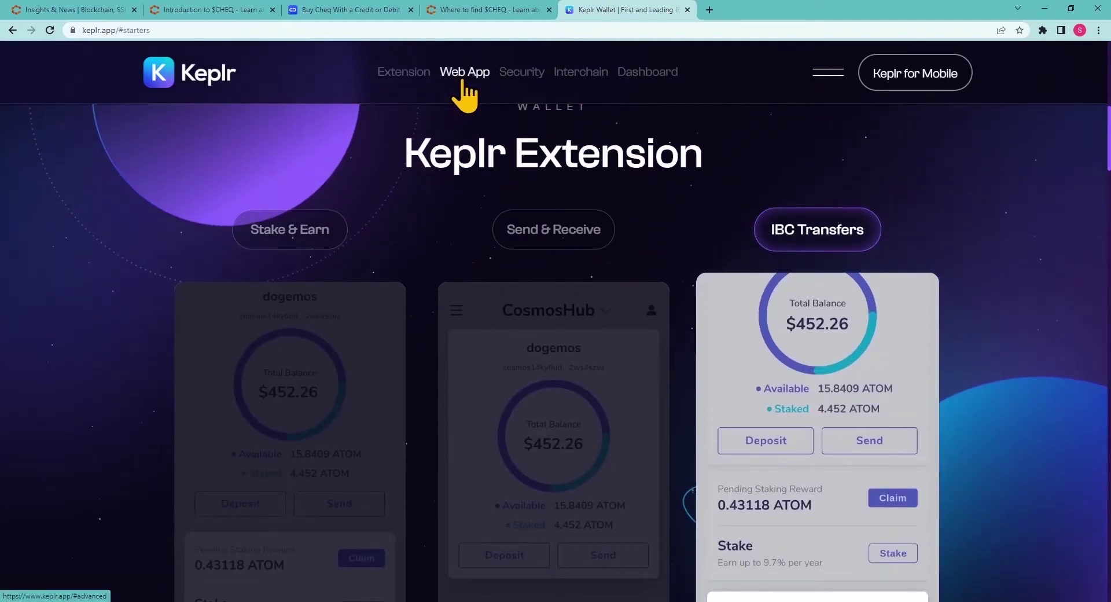
{"action": "left_click", "coordinate": [463, 80]}
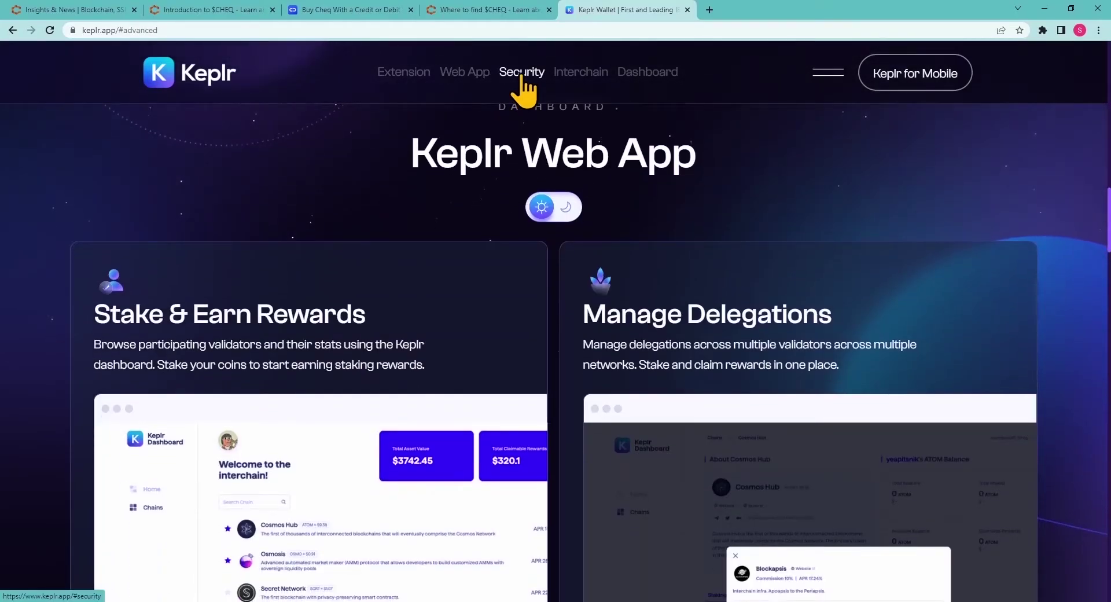
{"action": "left_click", "coordinate": [522, 77]}
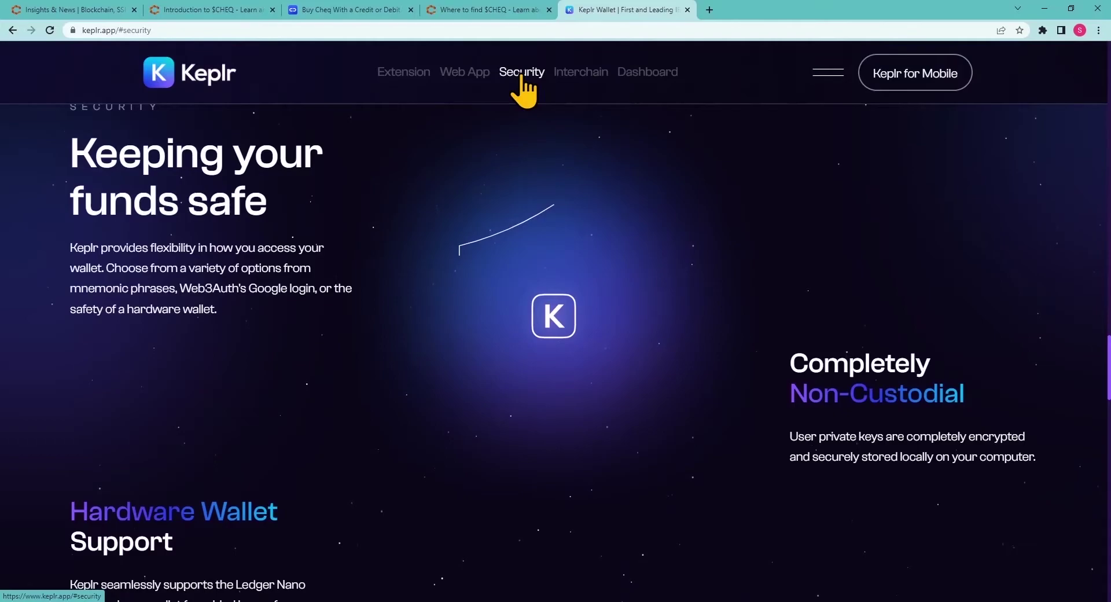
{"action": "left_click", "coordinate": [581, 78]}
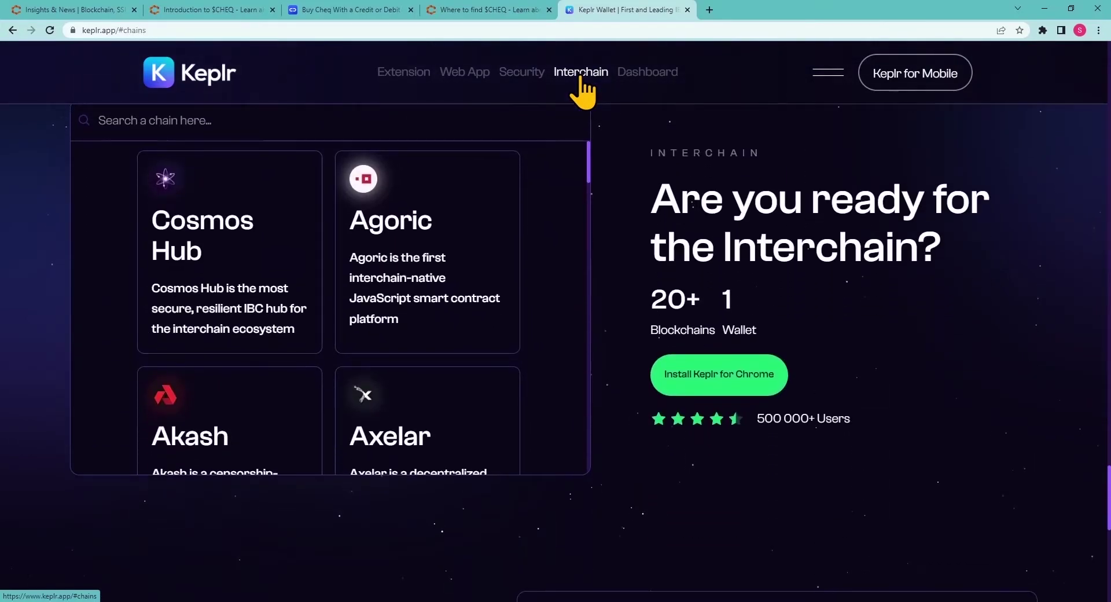
{"action": "left_click", "coordinate": [403, 74]}
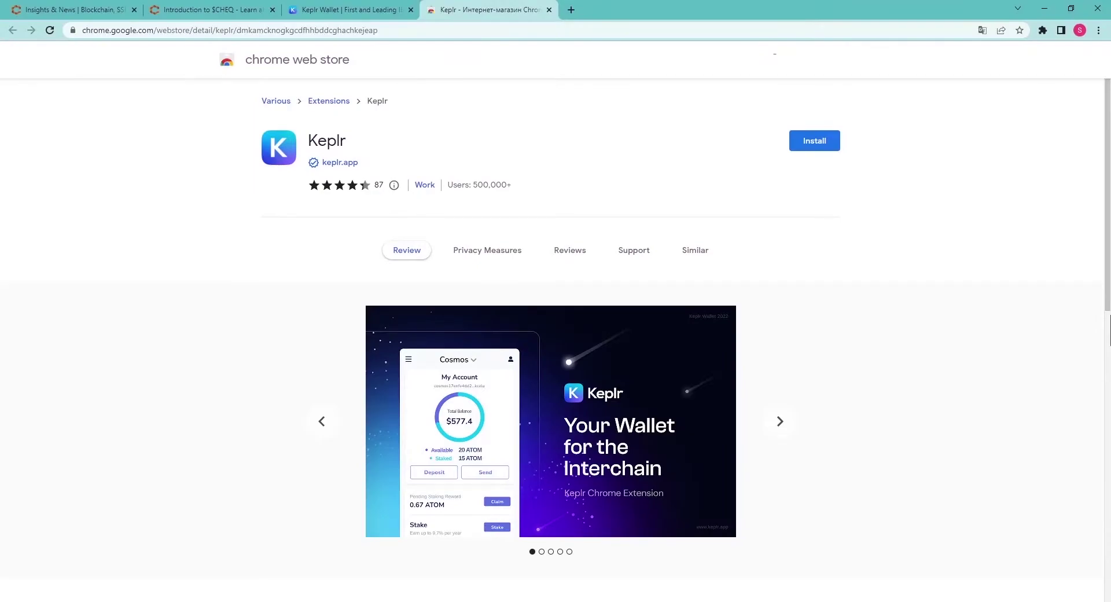
- Install the Keplr extension from the Chrome Web Store and open it
{"action": "left_click", "coordinate": [814, 148]}
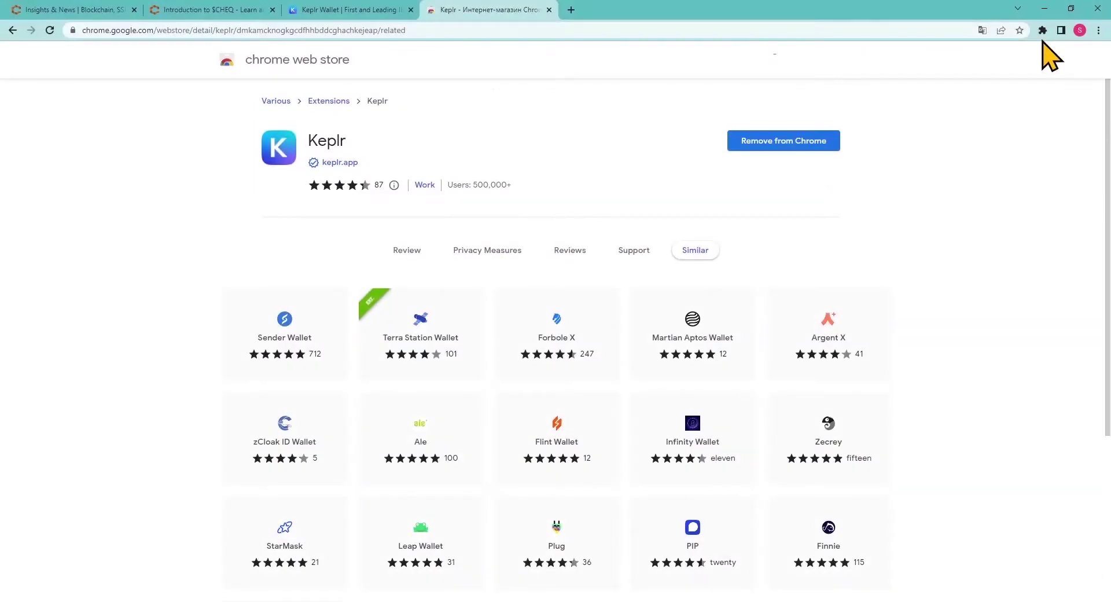
{"action": "left_click", "coordinate": [1042, 30]}
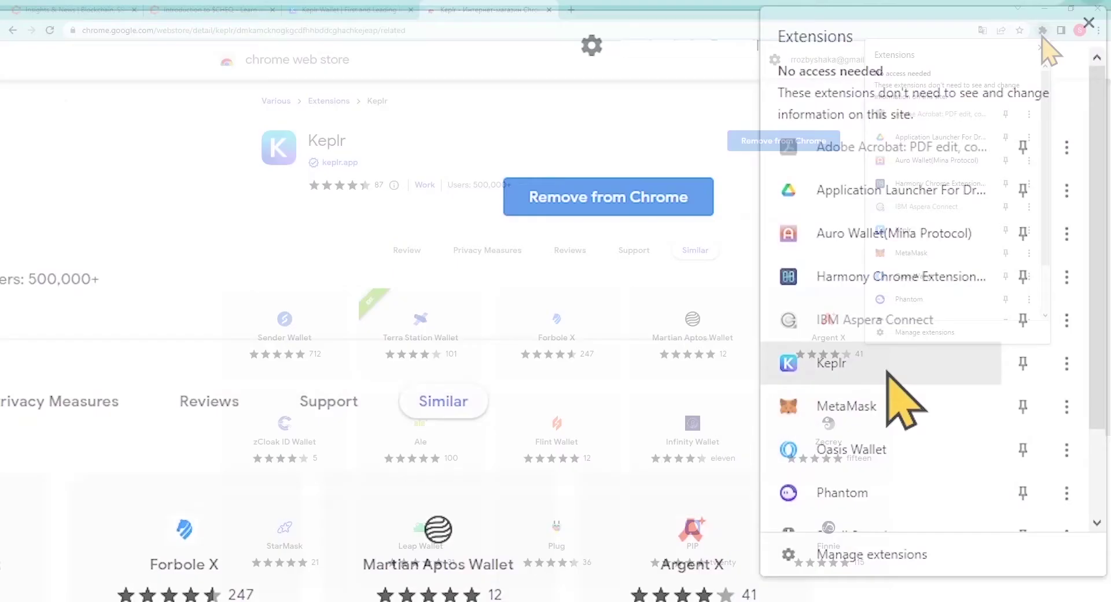
{"action": "left_click", "coordinate": [887, 370]}
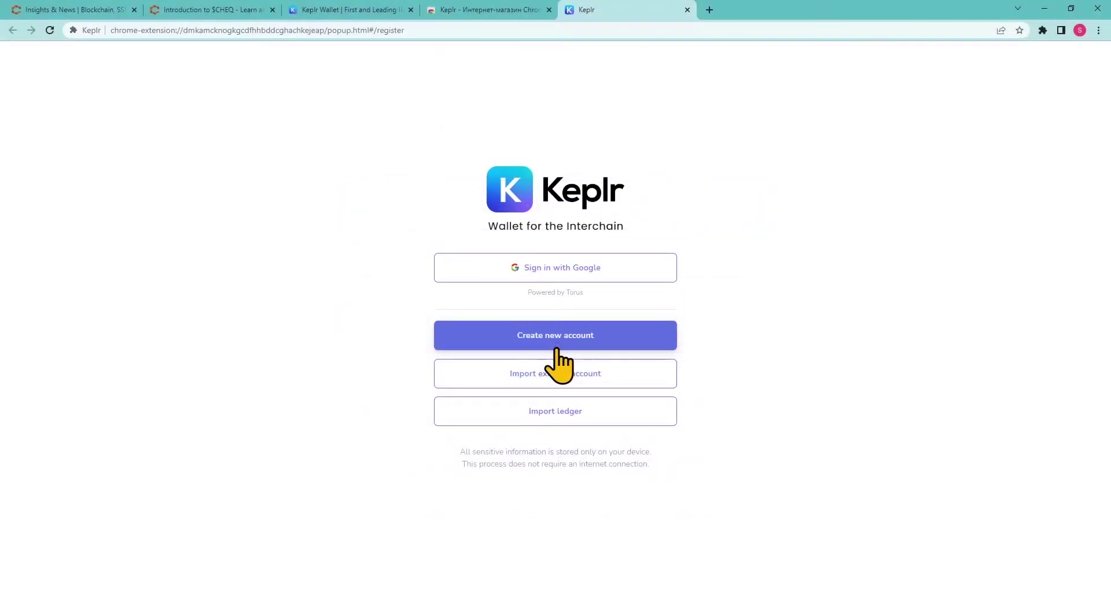
- Create a new Keplr account named GuideCheqd, entering and confirming the account password, and open the wallet extension from a new browser tab
{"action": "left_click", "coordinate": [556, 347]}
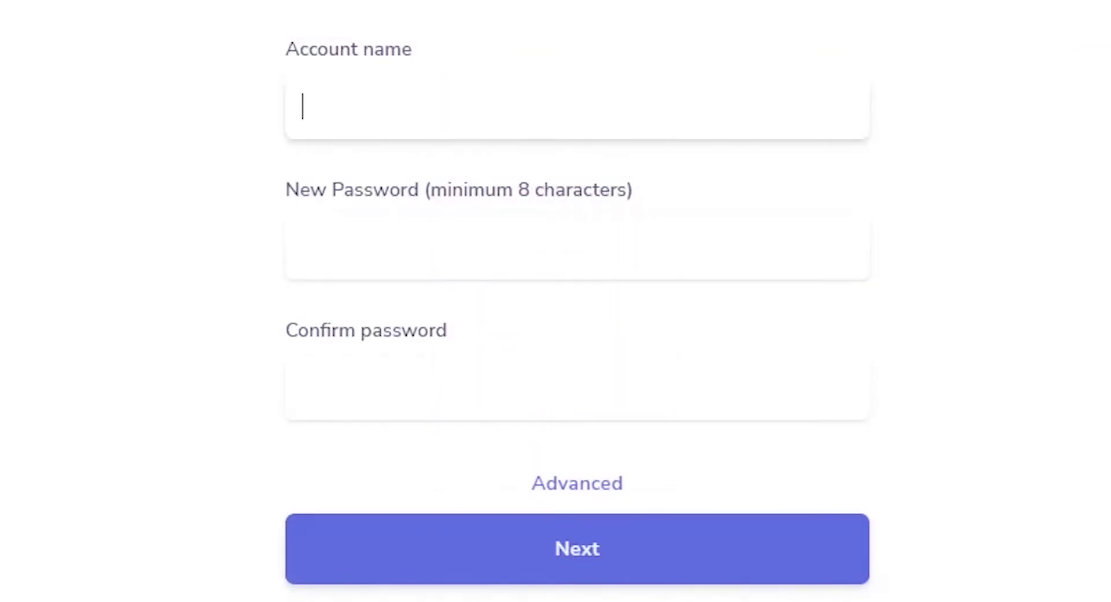
{"action": "type", "text": "GuideCheqd"}
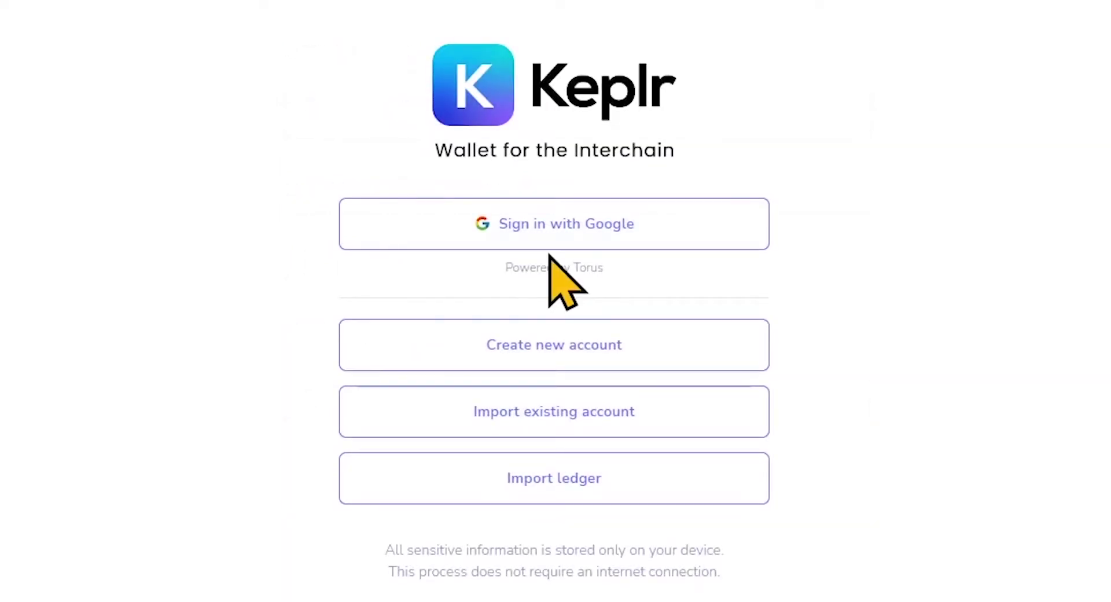
{"action": "left_click", "coordinate": [552, 240]}
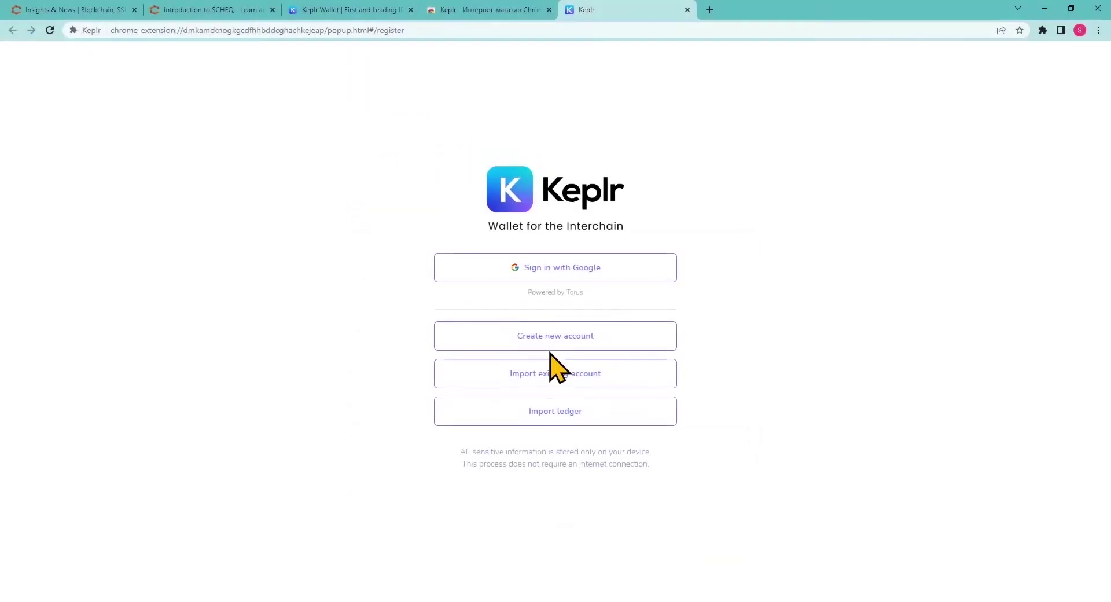
{"action": "left_click", "coordinate": [550, 347]}
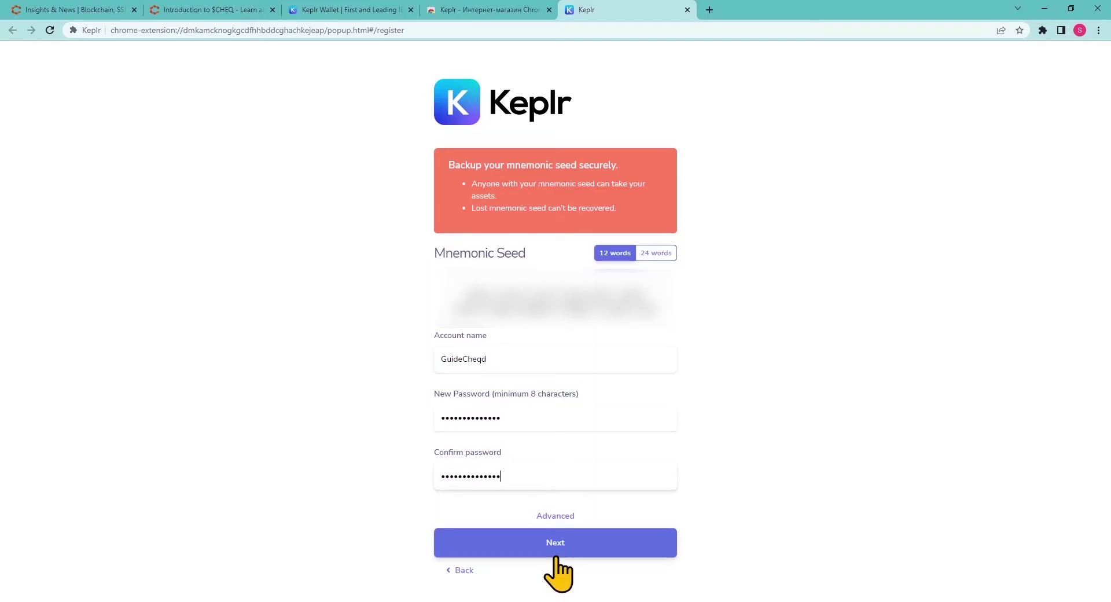
{"action": "left_click", "coordinate": [553, 554]}
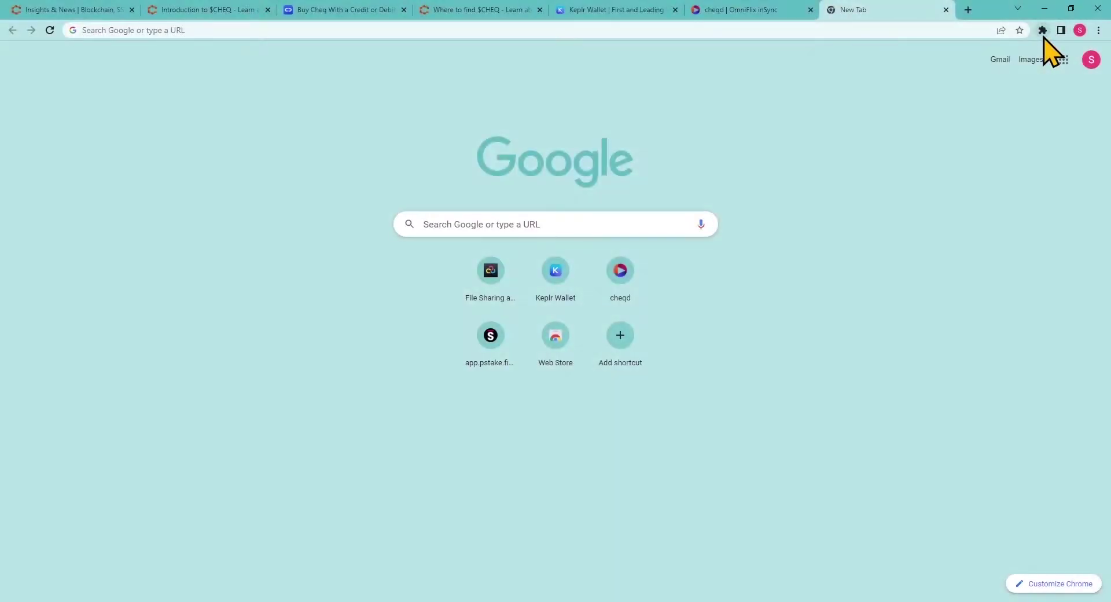
{"action": "left_click", "coordinate": [1043, 30]}
{"action": "left_click", "coordinate": [926, 229]}
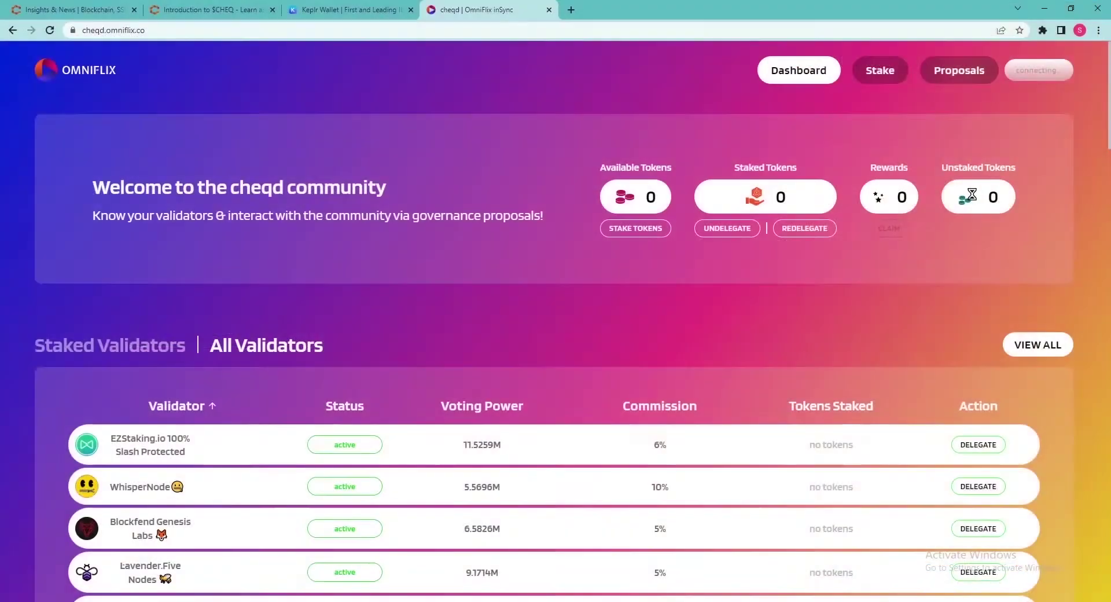
- On cheqd.omniflix.co, approve adding the cheqd-mainnet-1 chain to Keplr and connecting the site to the wallet
{"action": "left_click", "coordinate": [980, 63]}
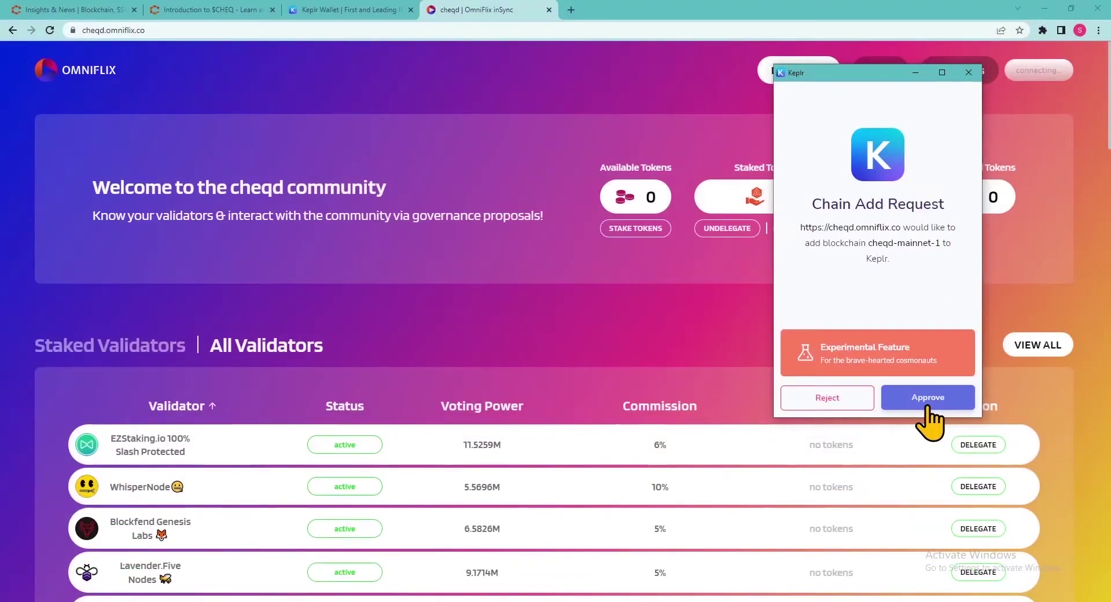
{"action": "left_click", "coordinate": [871, 461]}
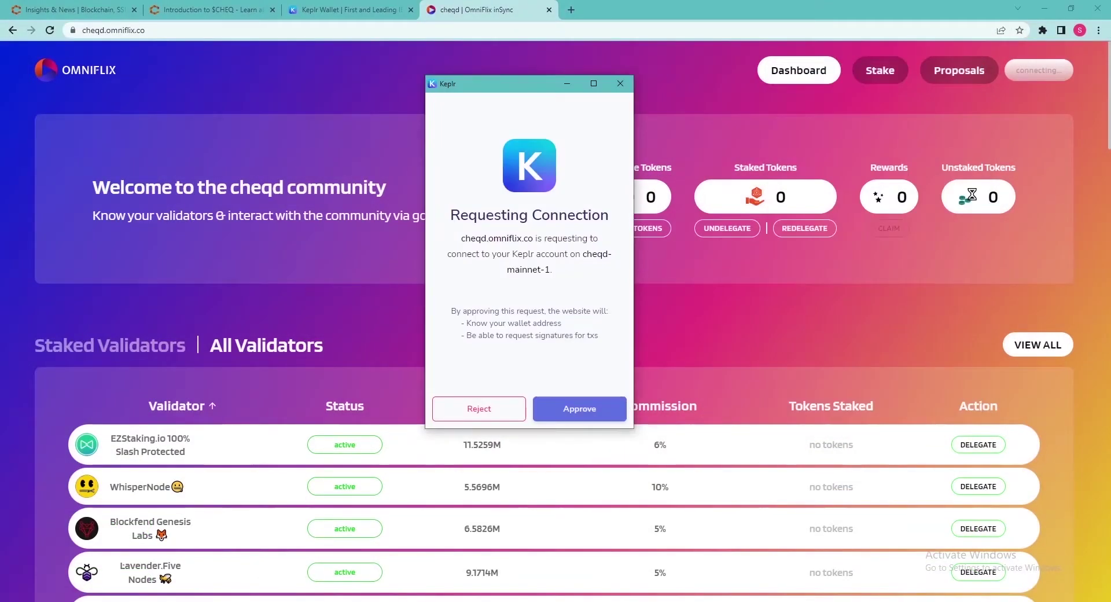
{"action": "left_click", "coordinate": [579, 412]}
- Open the Keplr wallet and switch its network to cheqd
{"action": "left_click", "coordinate": [1042, 30]}
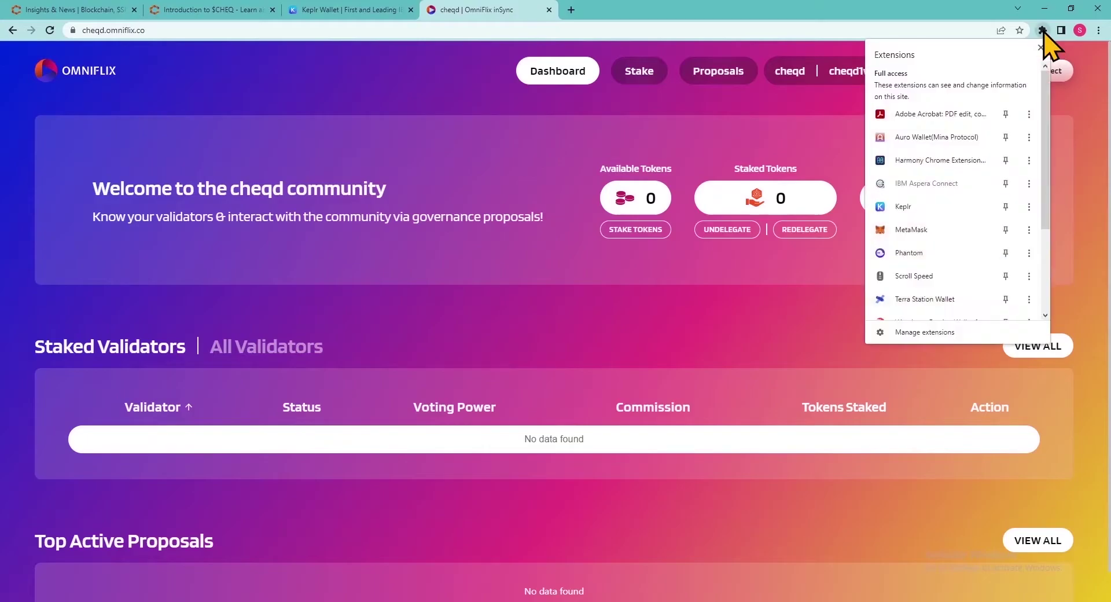
{"action": "left_click", "coordinate": [952, 208]}
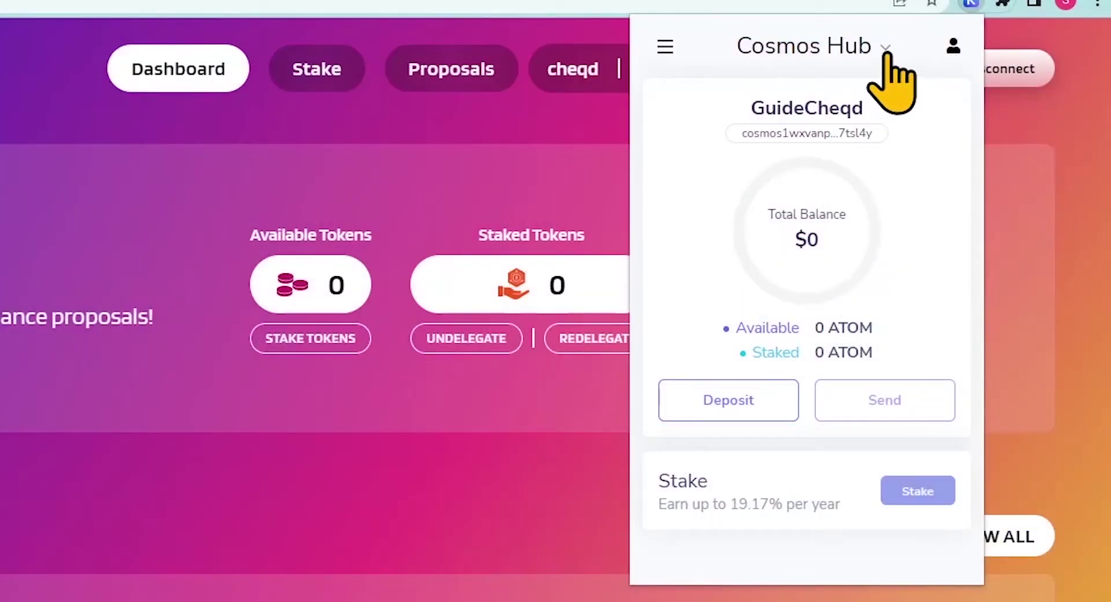
{"action": "left_click", "coordinate": [887, 58]}
{"action": "scroll", "coordinate": [798, 220], "scroll_direction": "down", "scroll_amount": 8}
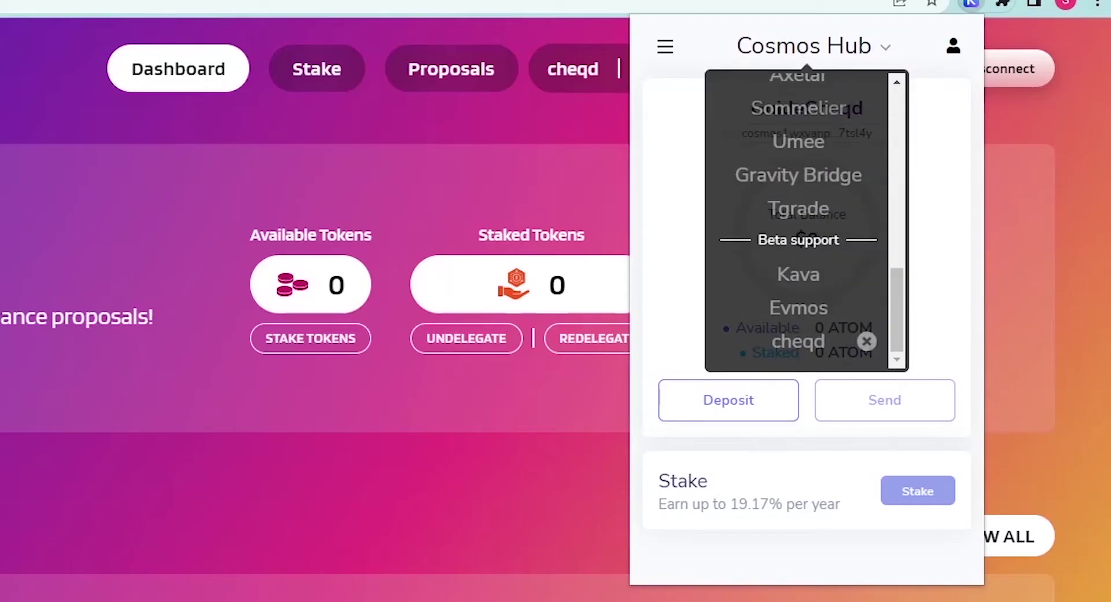
{"action": "left_click", "coordinate": [799, 344]}
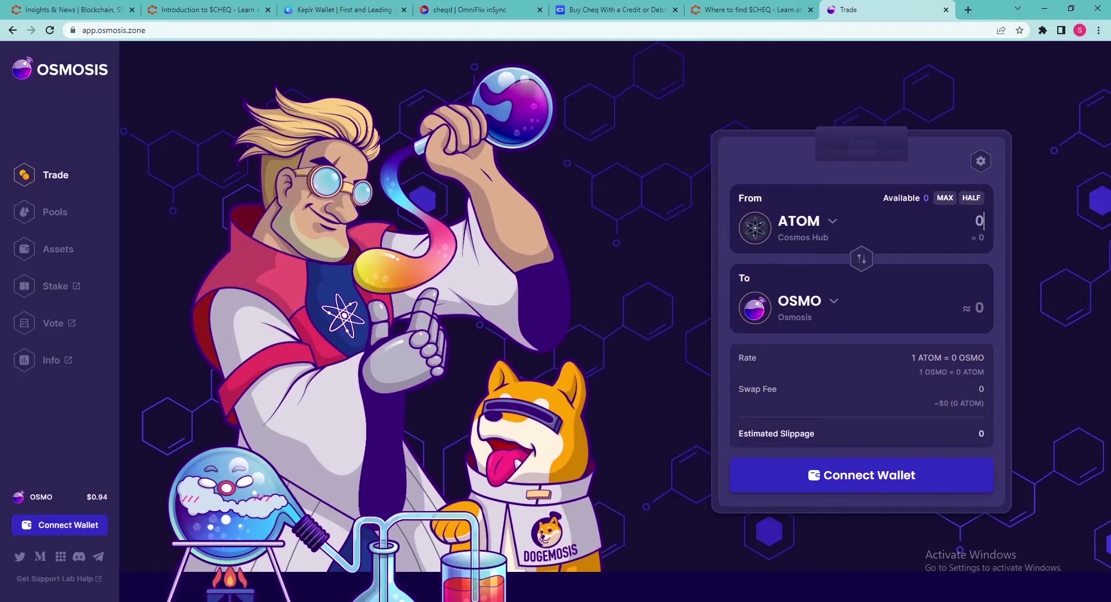
- Connect the Keplr browser extension wallet to Osmosis and approve the connection on osmosis-1
{"action": "left_click", "coordinate": [866, 496]}
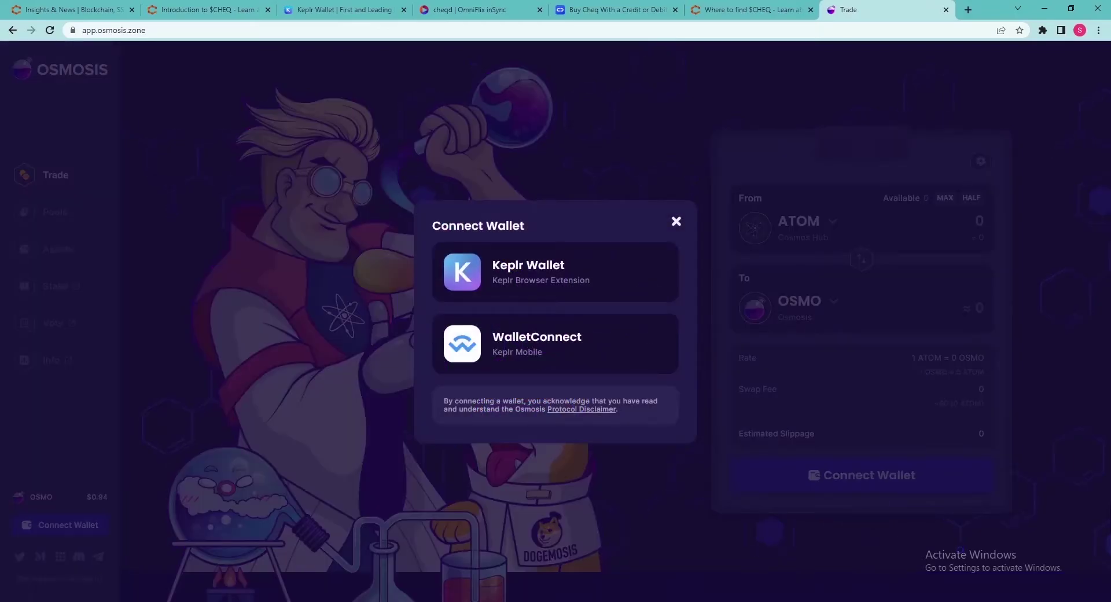
{"action": "left_click", "coordinate": [462, 300]}
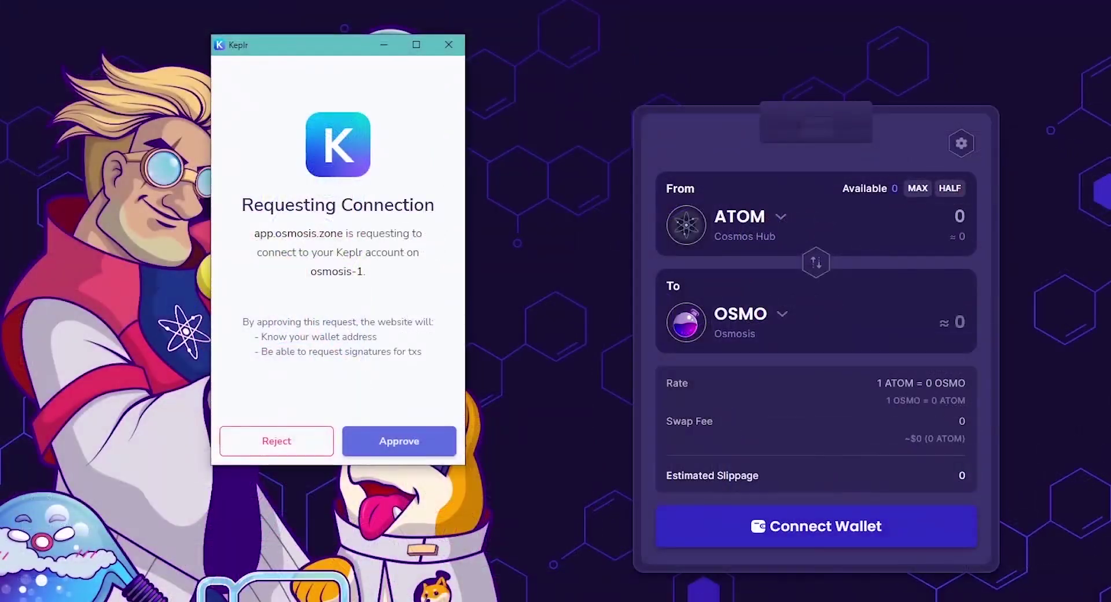
{"action": "left_click", "coordinate": [398, 448]}
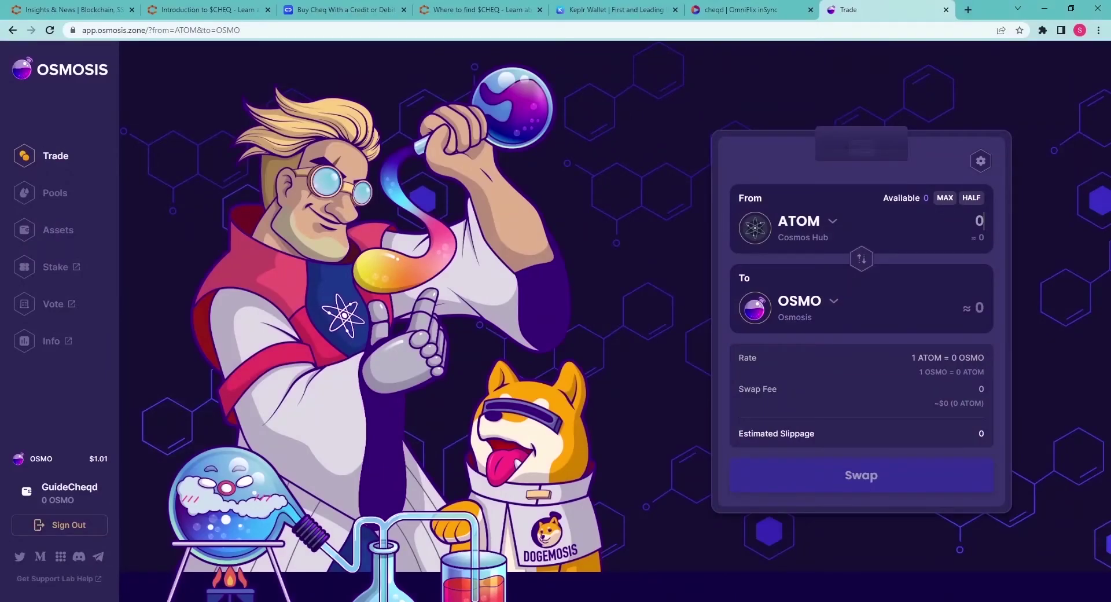
- Deposit 0.5 ATOM from Cosmos Hub into the Osmosis assets and approve the IBC transfer in Keplr
{"action": "left_click", "coordinate": [59, 236]}
{"action": "scroll", "coordinate": [555, 322], "scroll_direction": "down", "scroll_amount": 5}
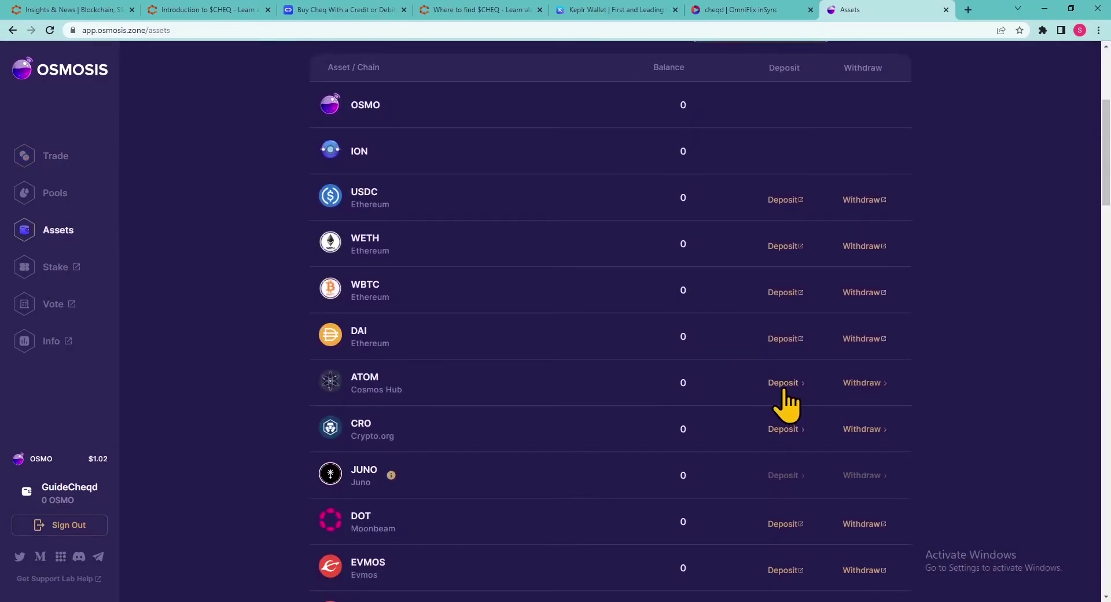
{"action": "left_click", "coordinate": [783, 383]}
{"action": "type", "text": "0.5"}
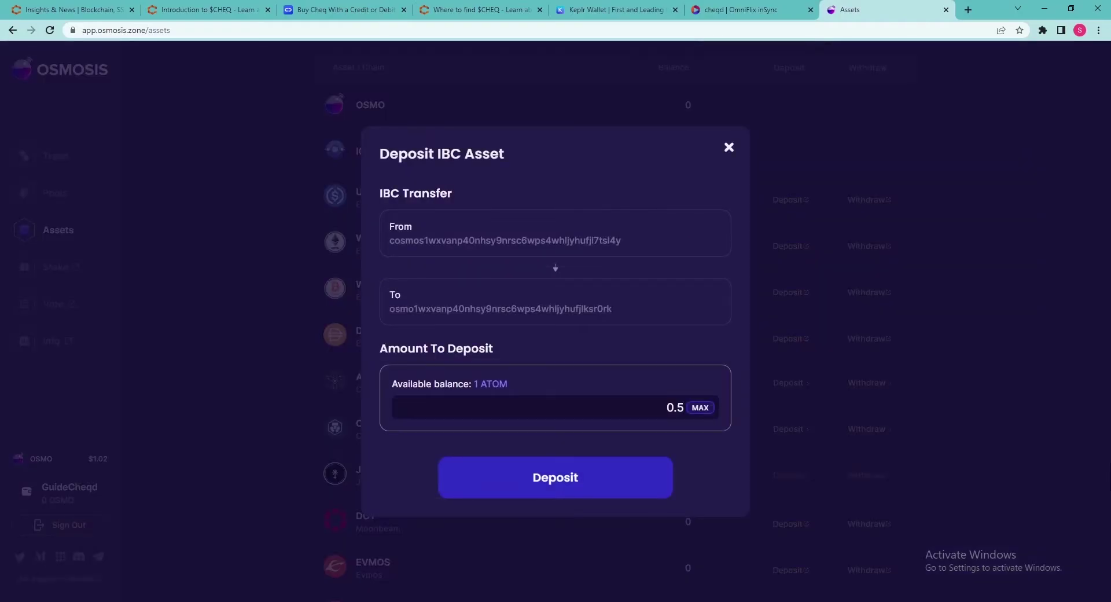
{"action": "left_click", "coordinate": [555, 493]}
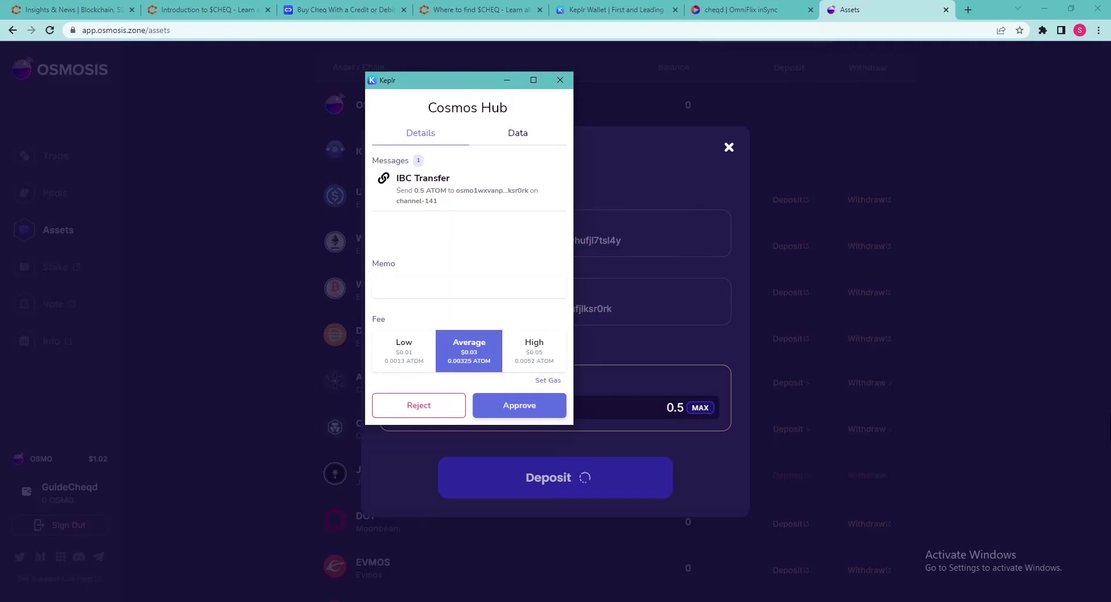
{"action": "left_click", "coordinate": [517, 412]}
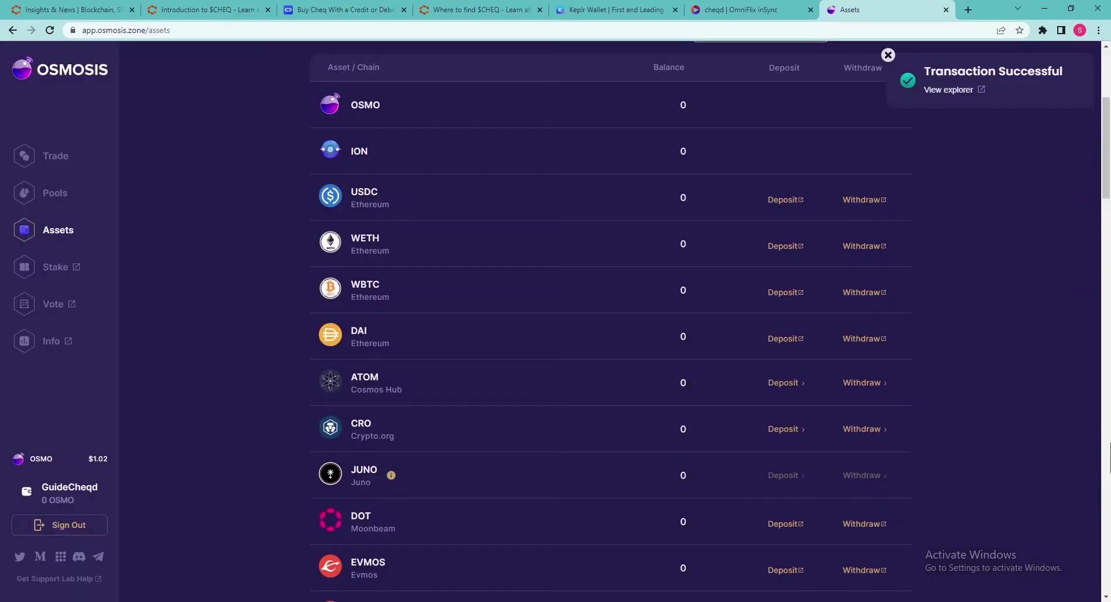
- Set up an Osmosis trade that swaps 0.5 ATOM to CHEQ
{"action": "left_click", "coordinate": [53, 162]}
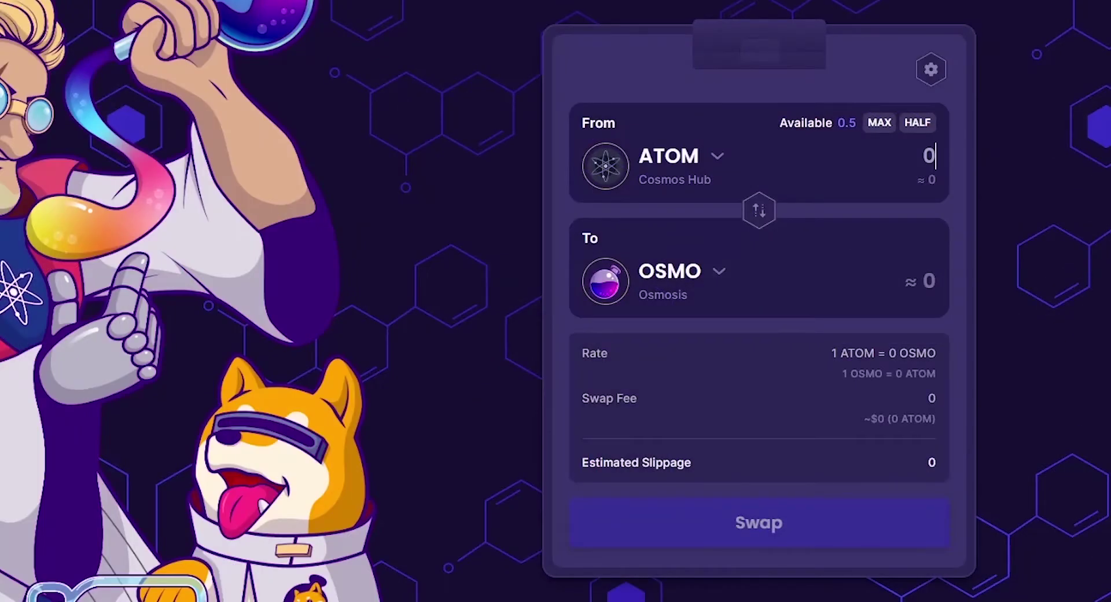
{"action": "left_click", "coordinate": [716, 155]}
{"action": "left_click", "coordinate": [717, 155]}
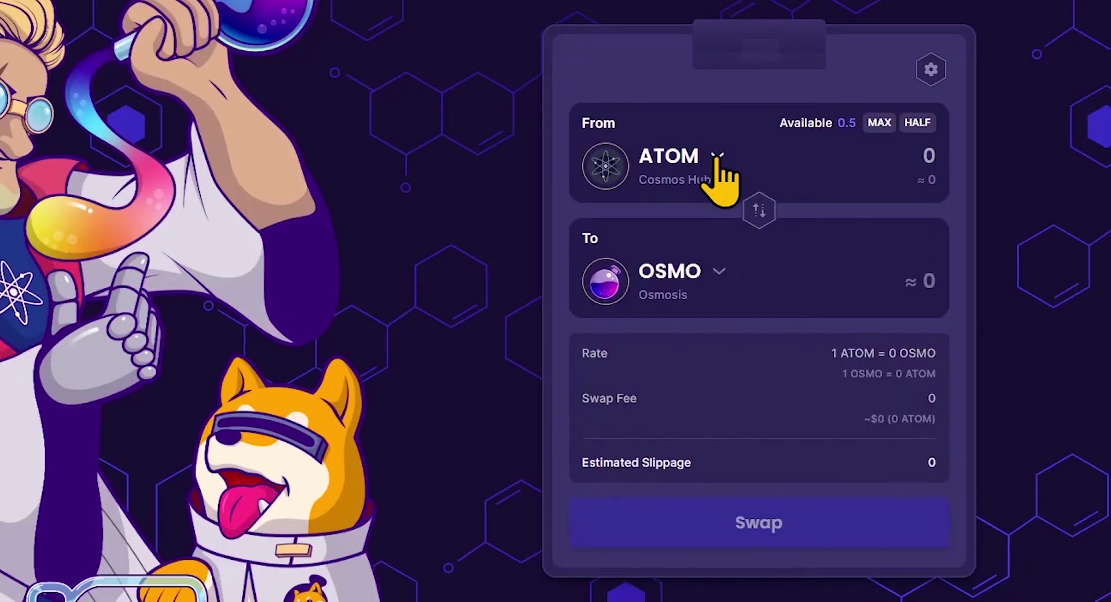
{"action": "type", "text": "0.5"}
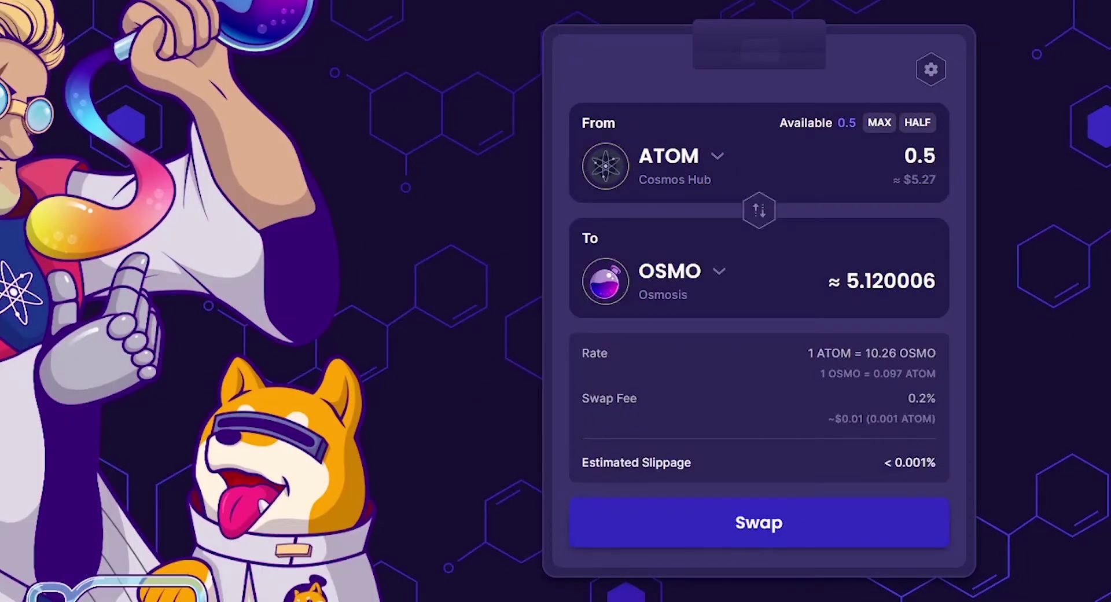
{"action": "left_click", "coordinate": [718, 272]}
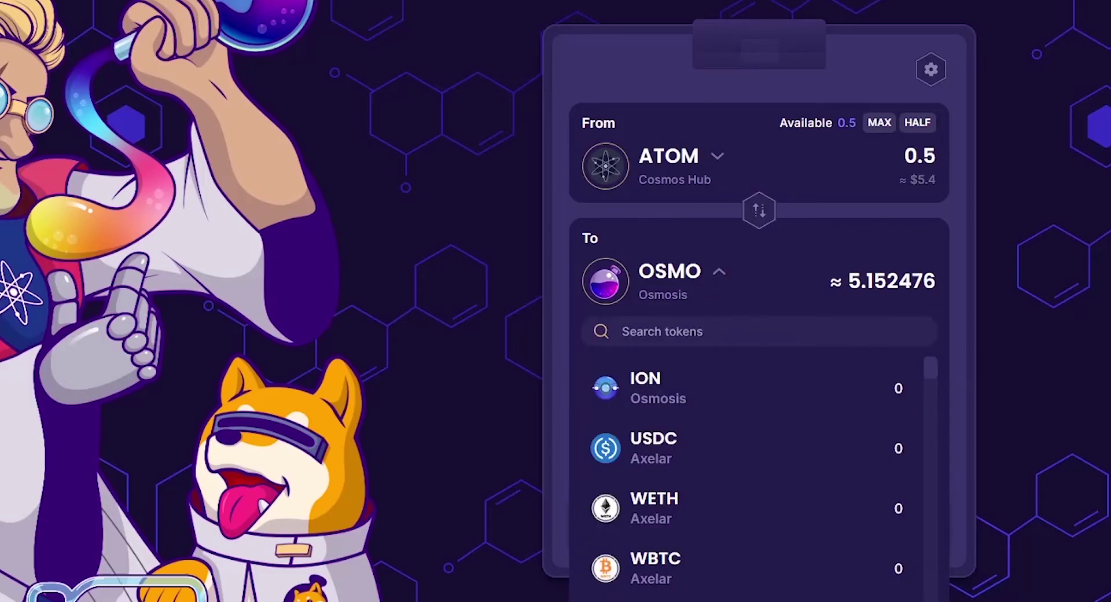
{"action": "type", "text": "CHEQ"}
{"action": "left_click", "coordinate": [716, 379]}
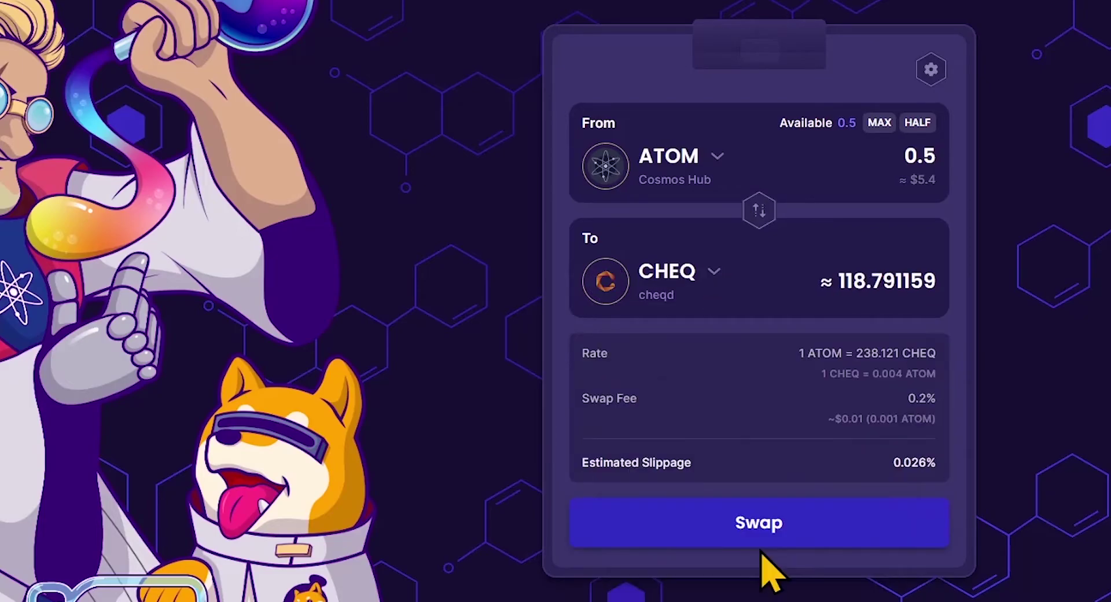
- Submit the swap of 0.5 ATOM to CHEQ and approve the transaction in Keplr
{"action": "left_click", "coordinate": [757, 543]}
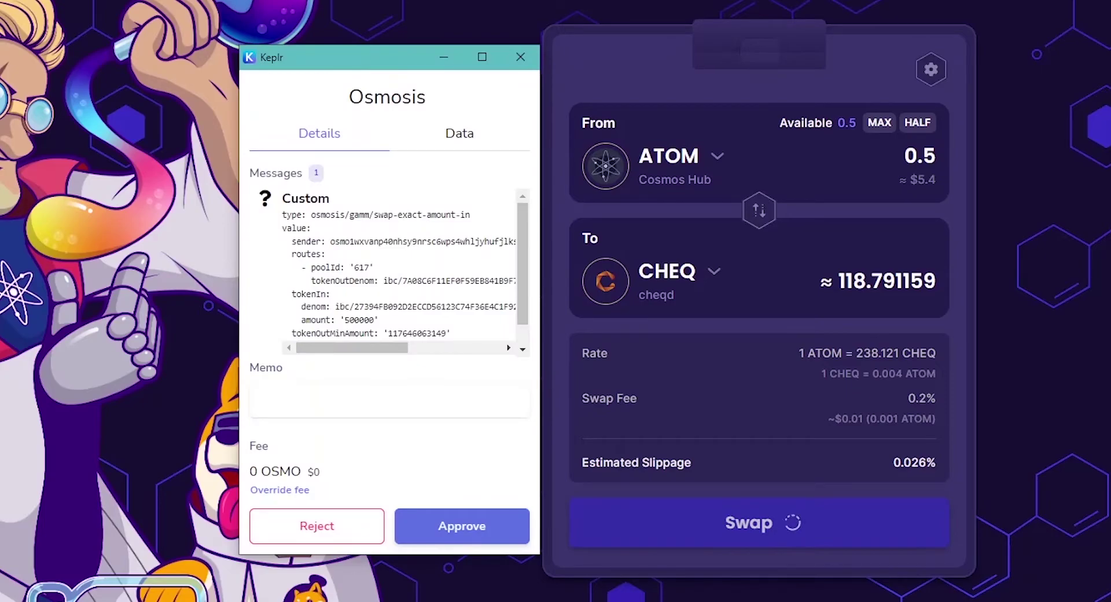
{"action": "left_click", "coordinate": [462, 537]}
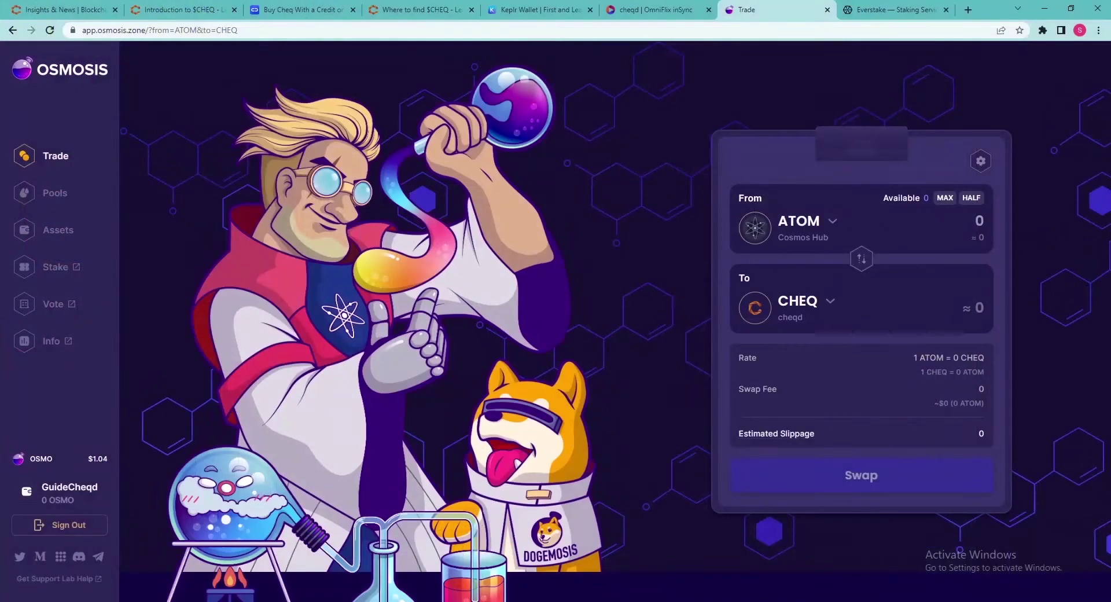
- Withdraw the maximum available CHEQ from the Osmosis assets to the cheqd wallet address and approve the IBC transfer in Keplr
{"action": "left_click", "coordinate": [60, 239]}
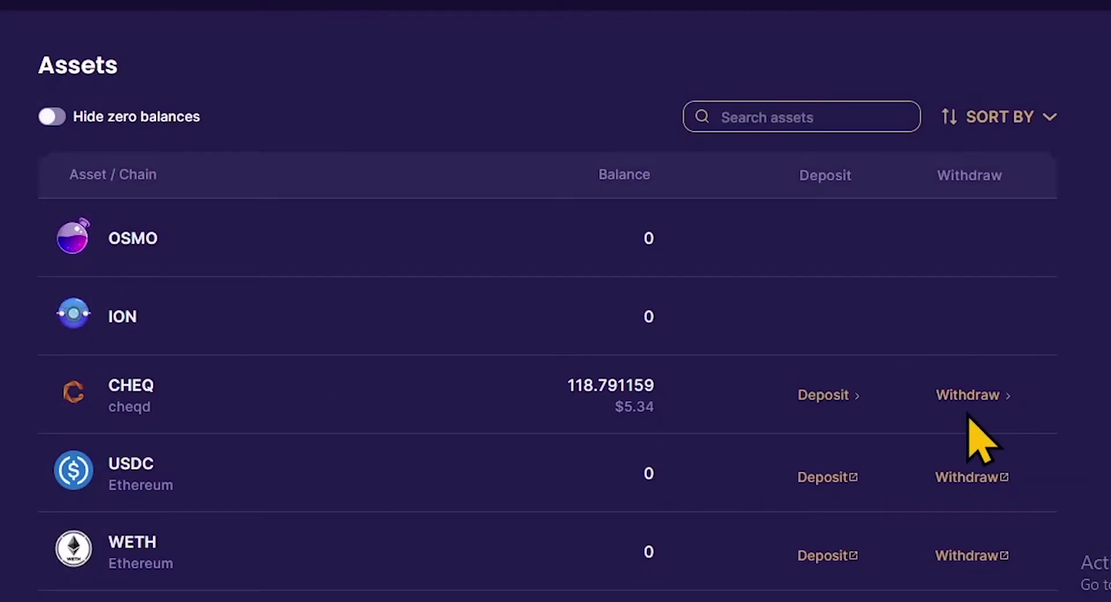
{"action": "left_click", "coordinate": [965, 398]}
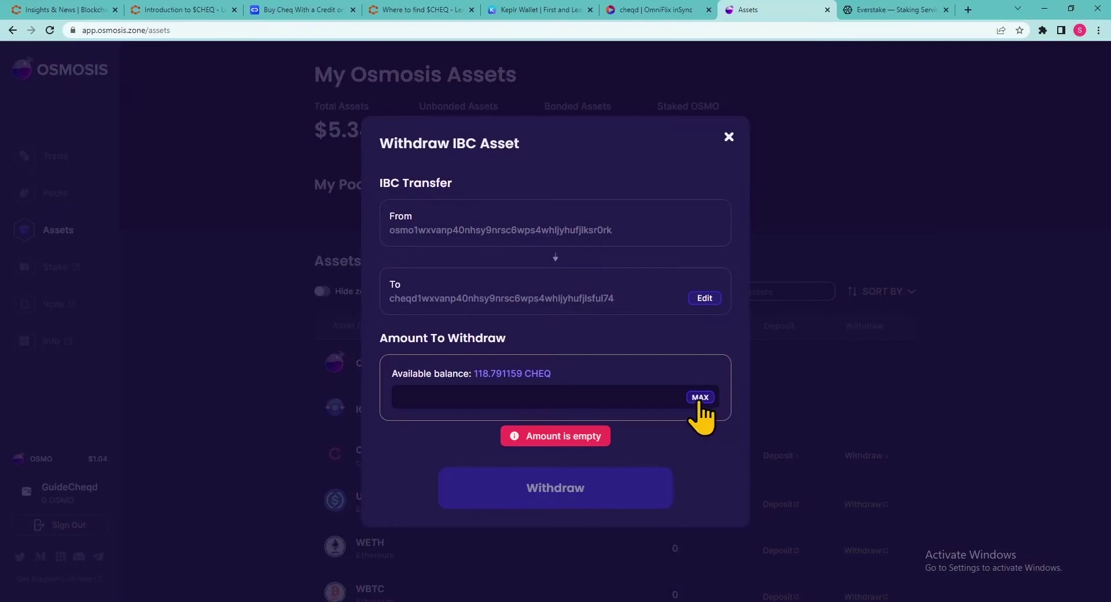
{"action": "left_click", "coordinate": [699, 398]}
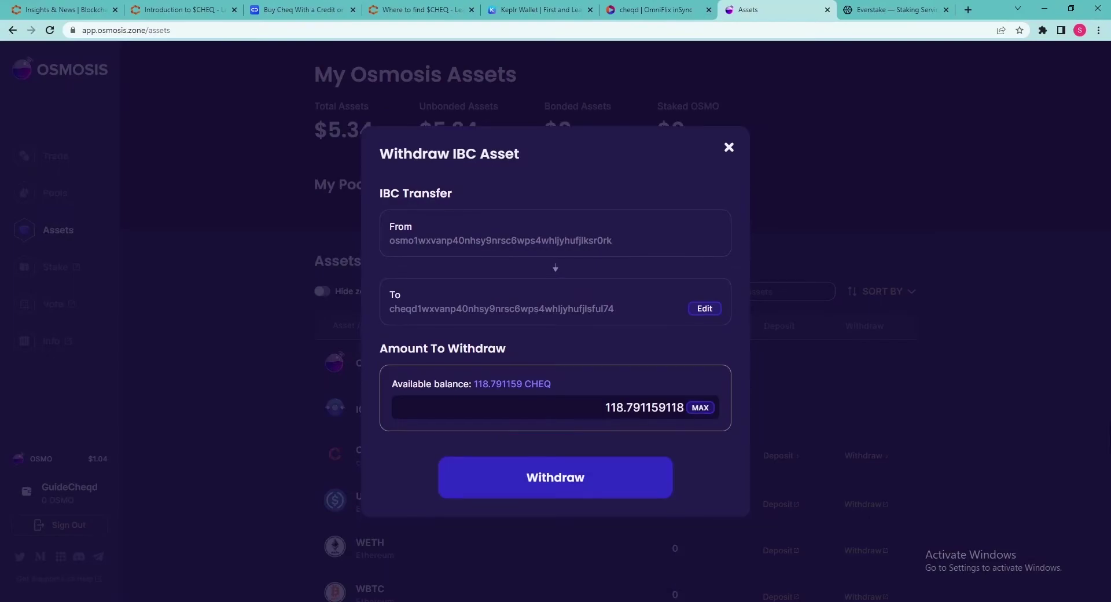
{"action": "left_click", "coordinate": [551, 493]}
{"action": "left_click", "coordinate": [518, 417]}
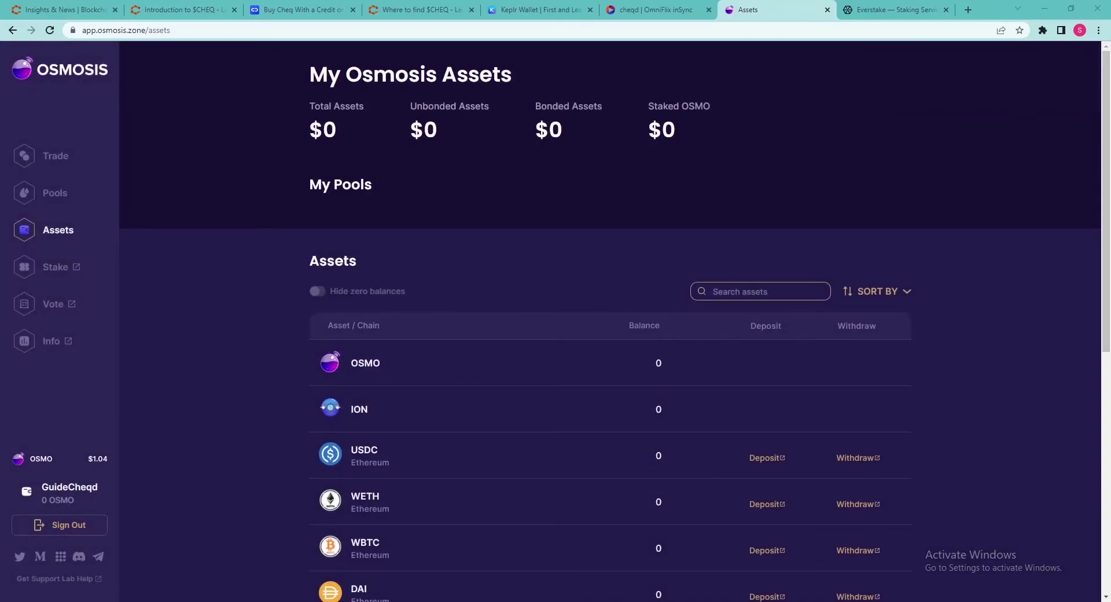
- Switch to the OmniFlix cheqd dashboard, connect the Keplr wallet and open the list of all validators for staking
{"action": "left_click", "coordinate": [1024, 31]}
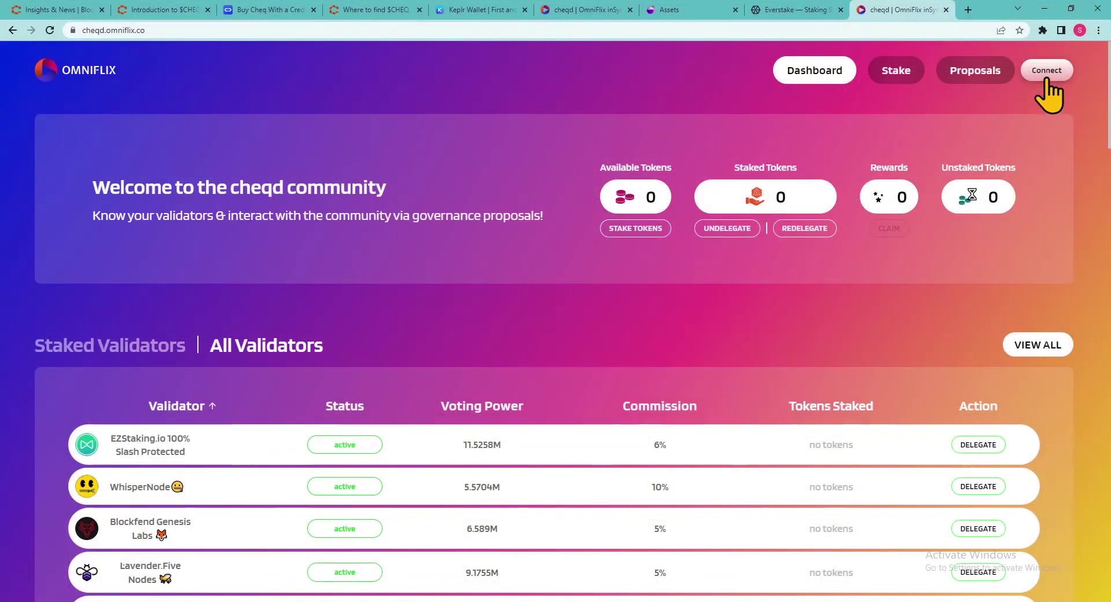
{"action": "left_click", "coordinate": [1020, 49]}
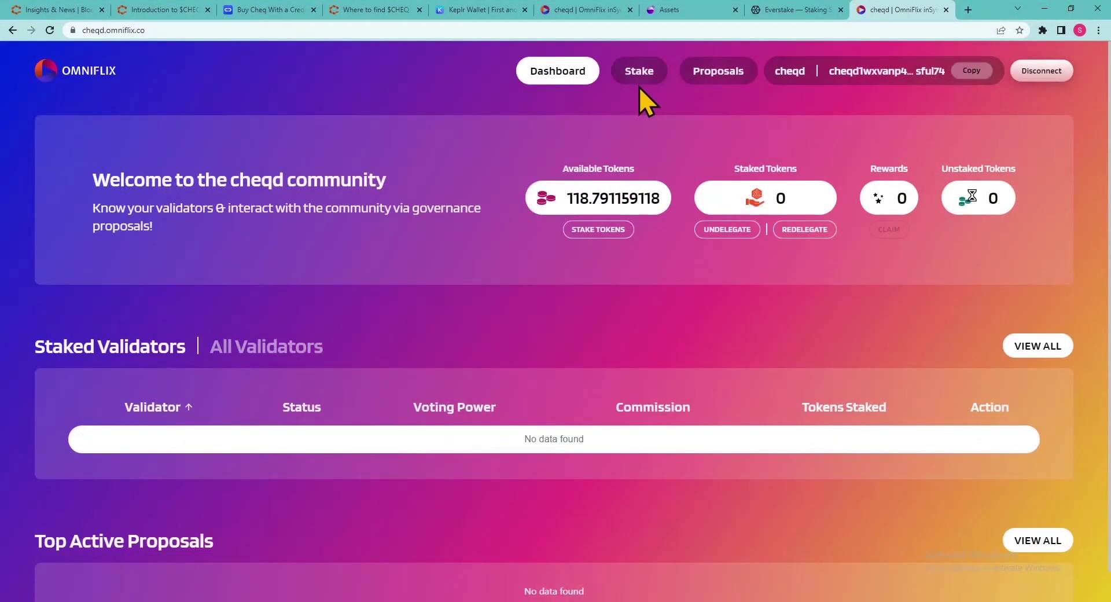
{"action": "left_click", "coordinate": [639, 78]}
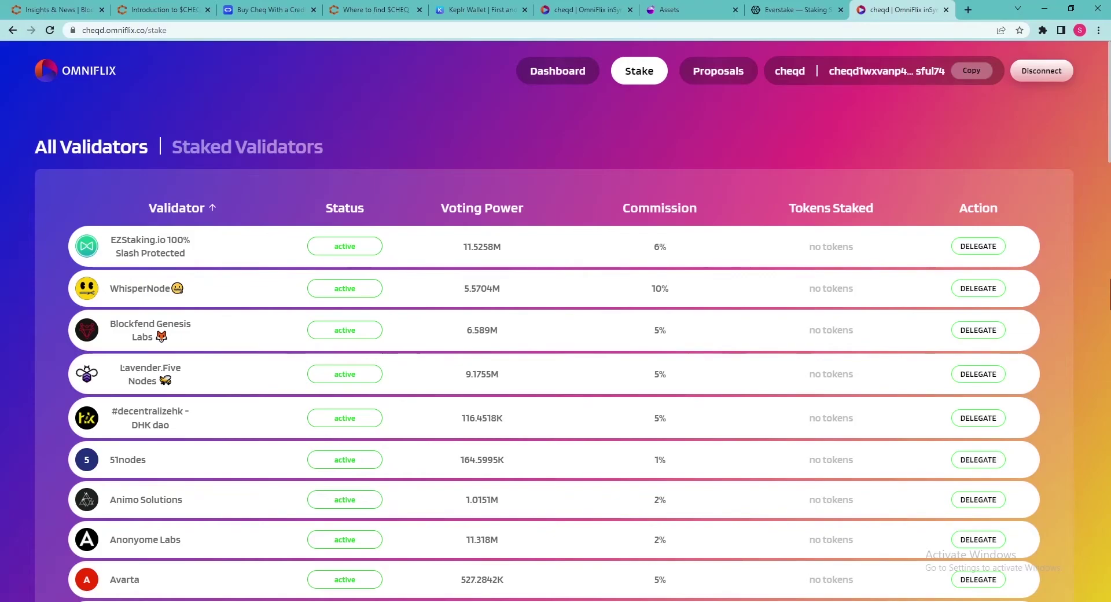
{"action": "scroll", "coordinate": [556, 321], "scroll_direction": "down", "scroll_amount": 15}
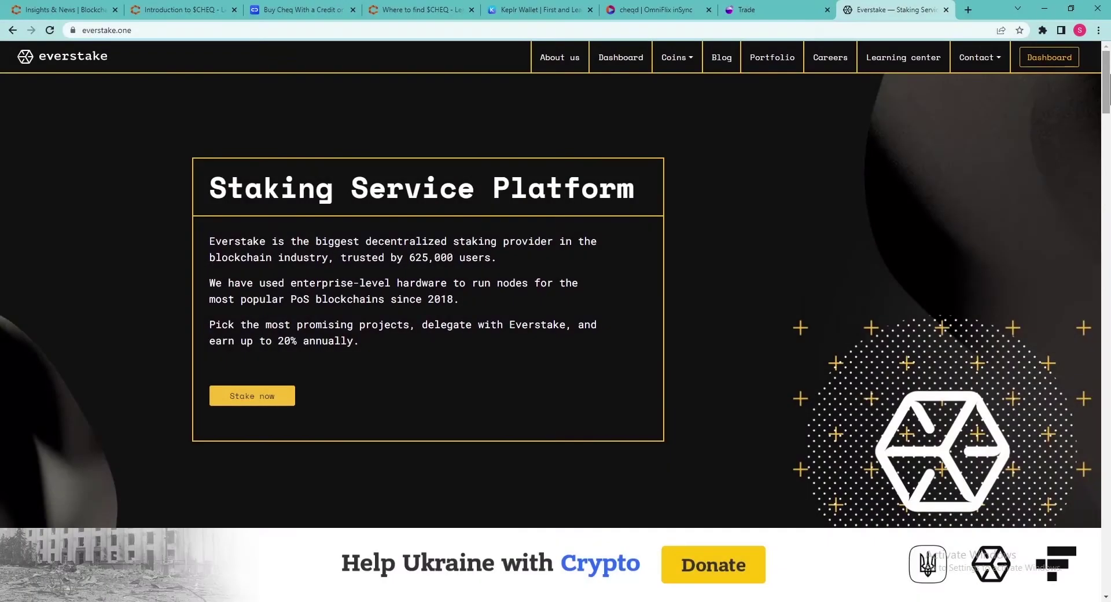
- Look through the Everstake website's available coins for the cheqd staking offer
{"action": "scroll", "coordinate": [551, 283], "scroll_direction": "down", "scroll_amount": 10}
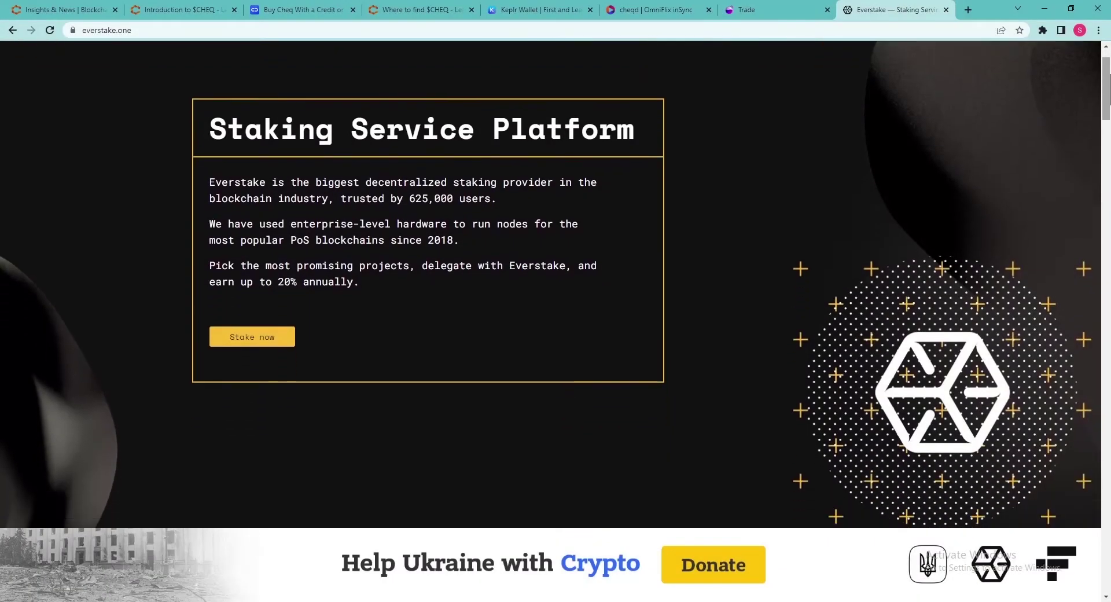
{"action": "scroll", "coordinate": [551, 283], "scroll_direction": "down", "scroll_amount": 15}
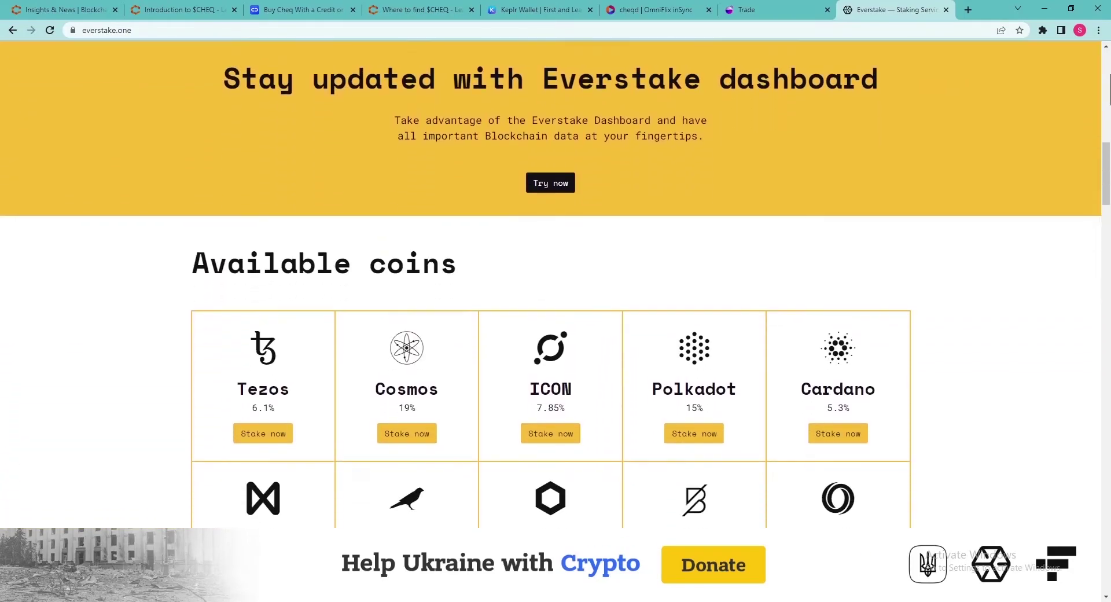
{"action": "scroll", "coordinate": [551, 284], "scroll_direction": "down", "scroll_amount": 15}
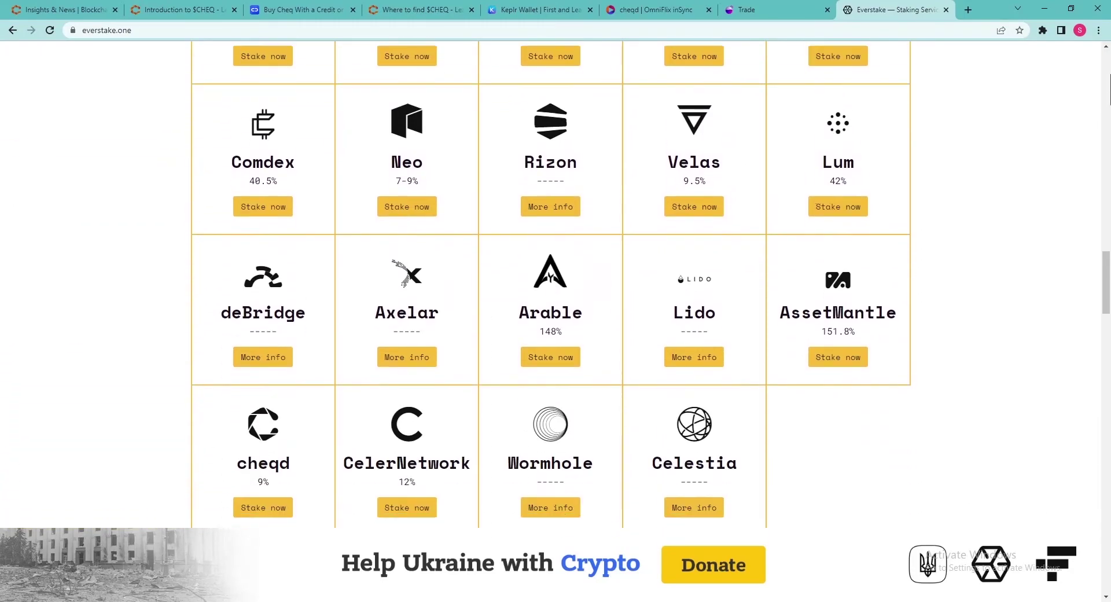
{"action": "scroll", "coordinate": [551, 284], "scroll_direction": "down", "scroll_amount": 10}
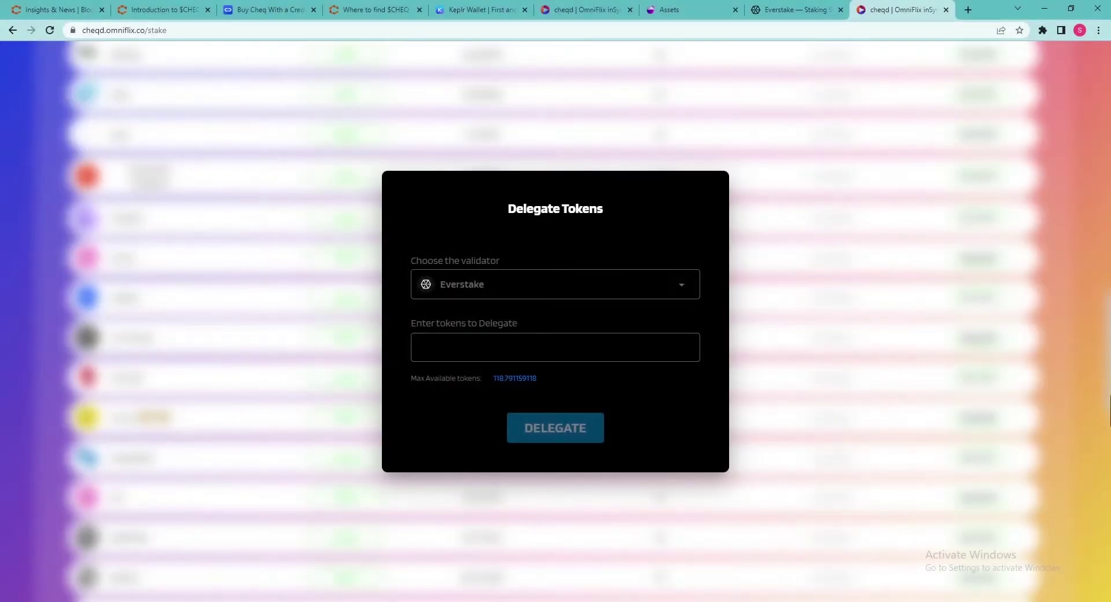
- Delegate 100 CHEQ to the Everstake validator, approve the transaction in Keplr and close the delegation summary
{"action": "left_click", "coordinate": [460, 288]}
{"action": "left_click", "coordinate": [458, 286]}
{"action": "key", "text": "Tab"}
{"action": "type", "text": "100"}
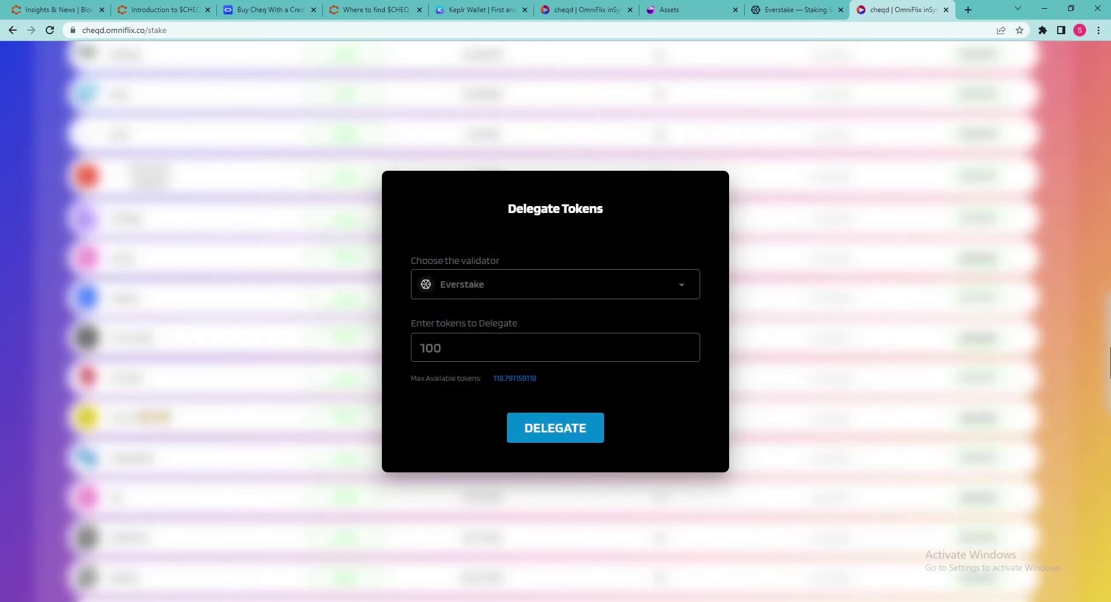
{"action": "left_click", "coordinate": [550, 429]}
{"action": "left_click", "coordinate": [517, 408]}
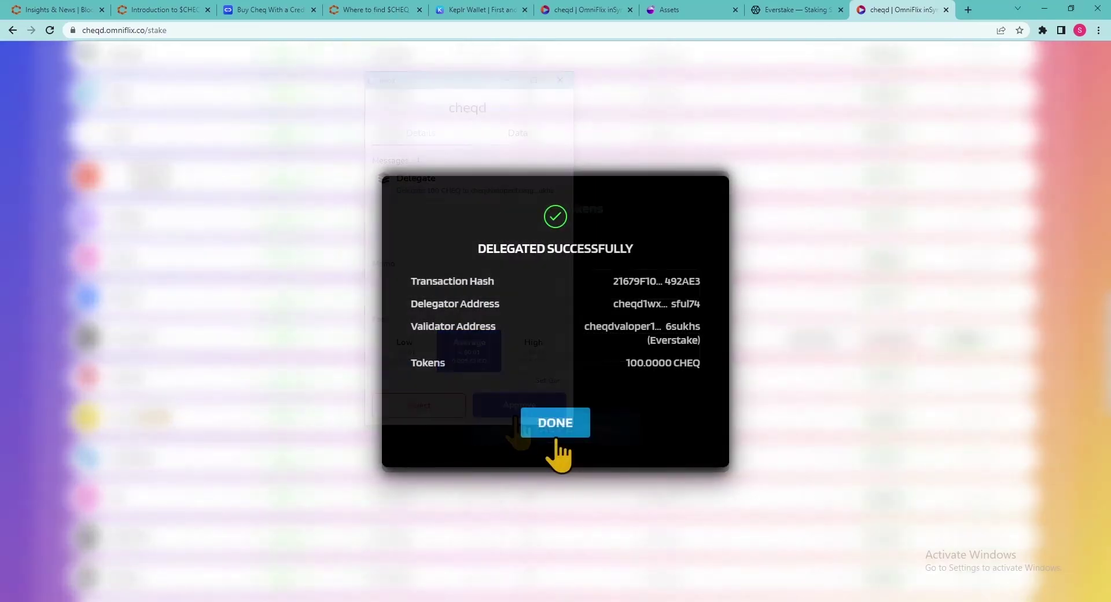
{"action": "left_click", "coordinate": [553, 431]}
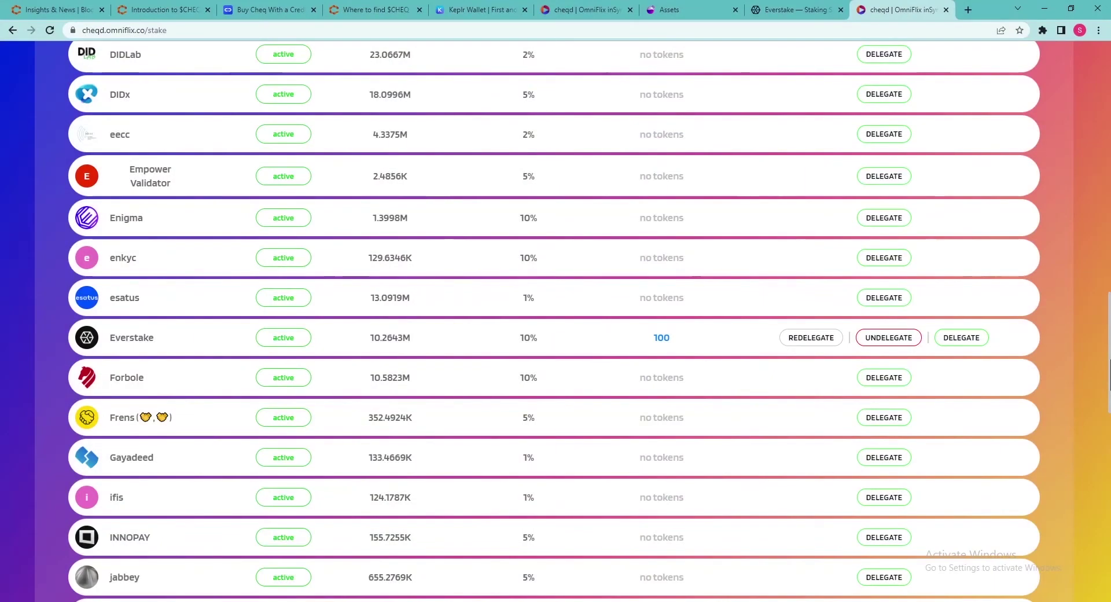
- Return to the OmniFlix dashboard's staked validators and examine Everstake's CHEQ delegation page on its website
{"action": "scroll", "coordinate": [556, 347], "scroll_direction": "up", "scroll_amount": 10}
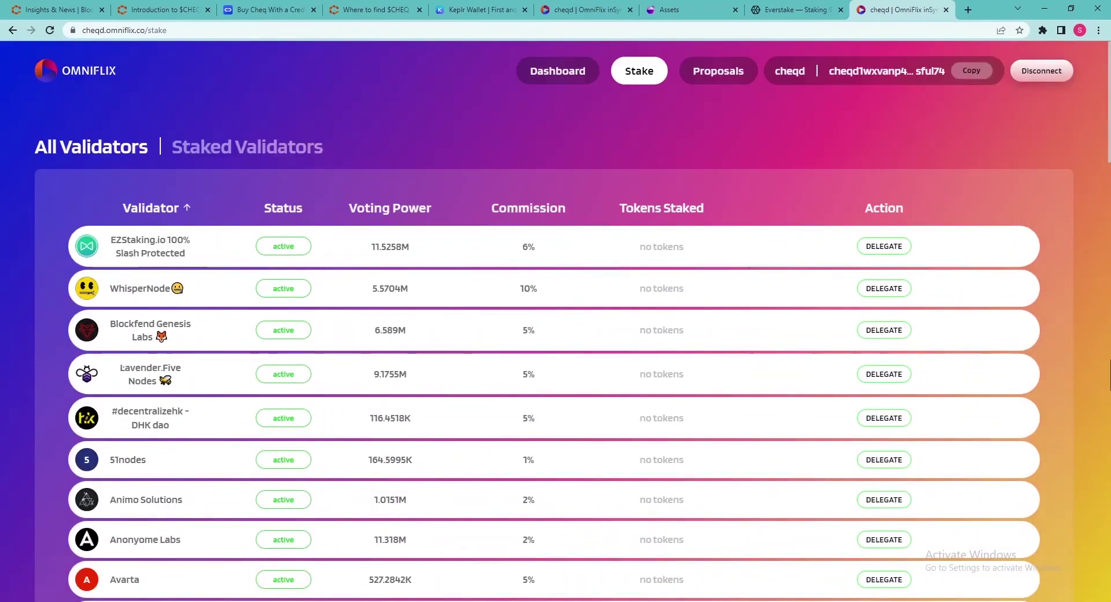
{"action": "left_click", "coordinate": [559, 78]}
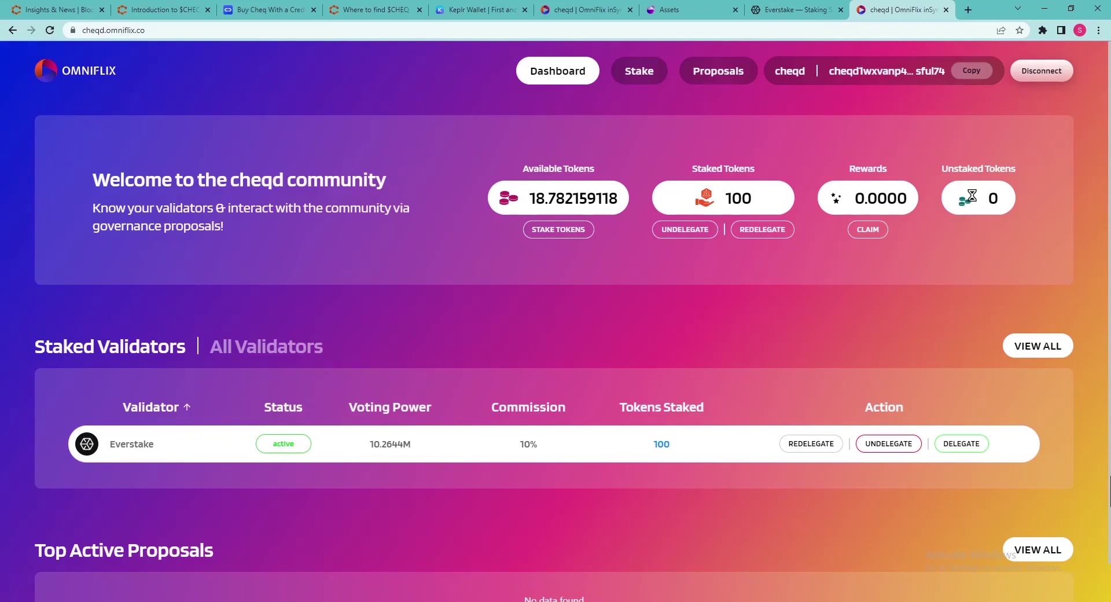
{"action": "left_click", "coordinate": [86, 444]}
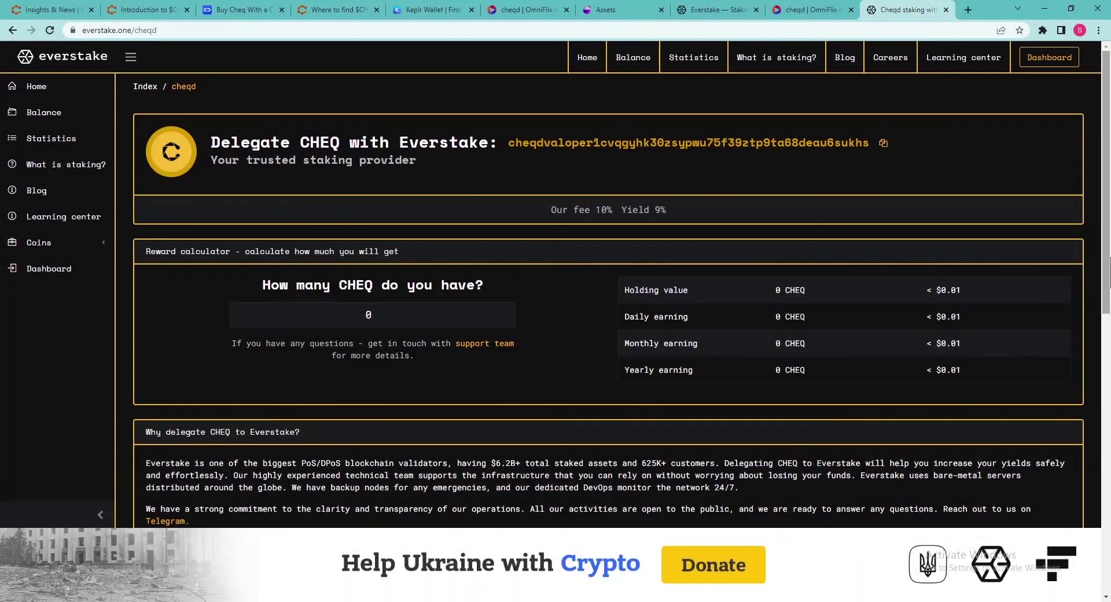
{"action": "scroll", "coordinate": [607, 301], "scroll_direction": "down", "scroll_amount": 8}
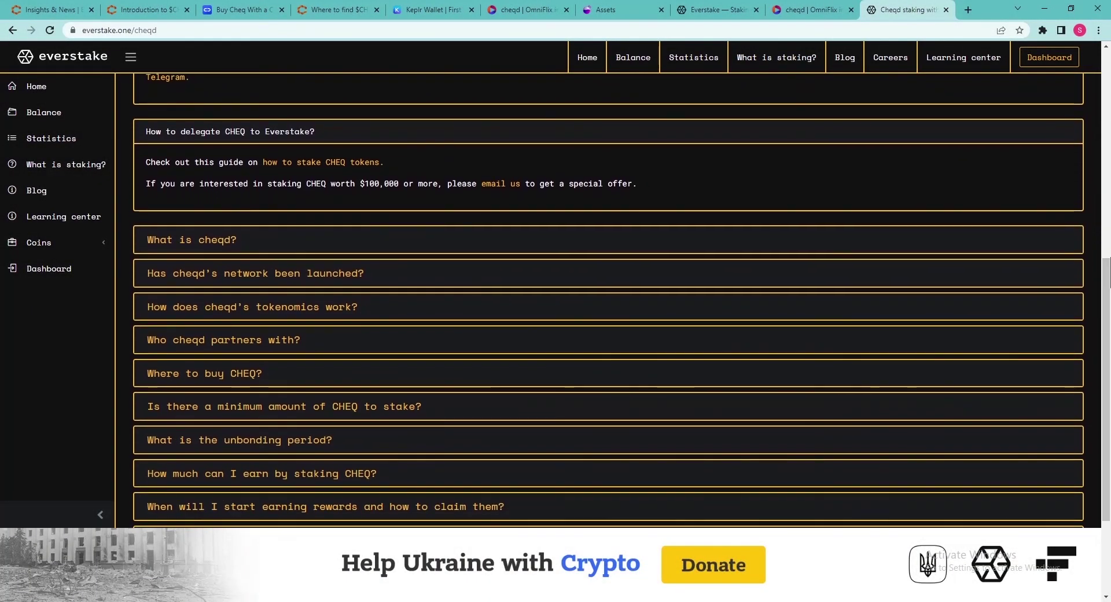
{"action": "scroll", "coordinate": [608, 301], "scroll_direction": "up", "scroll_amount": 4}
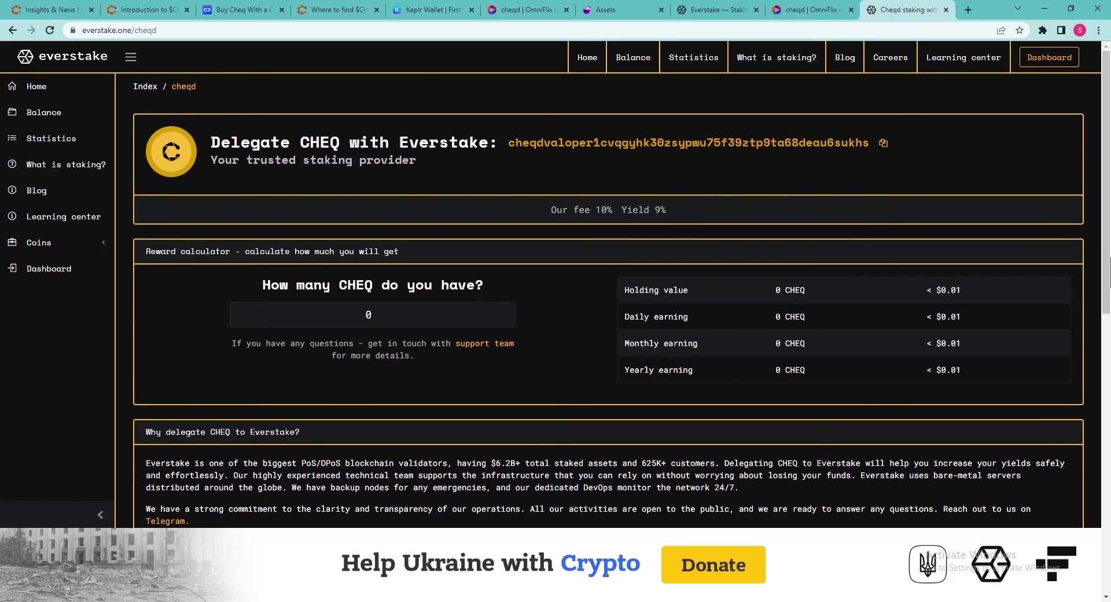